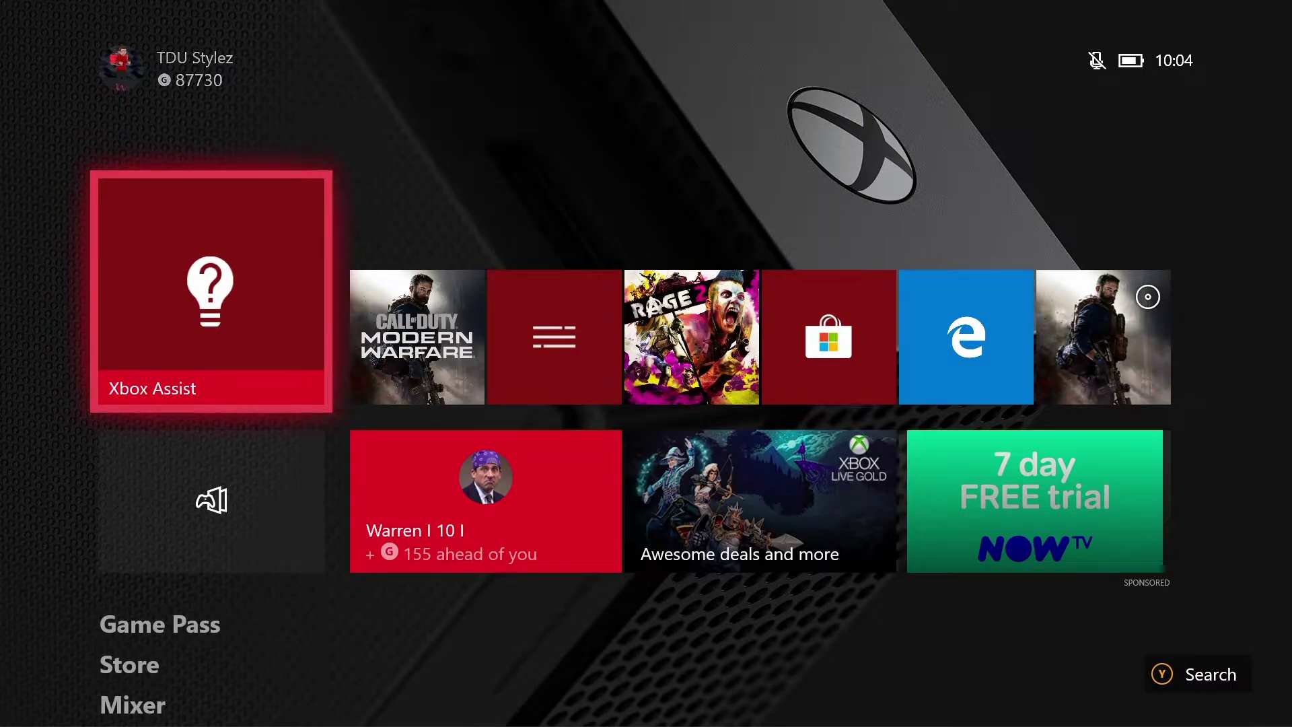
Step: Go from the guide's System tab through Settings > Account > Privacy & online safety to Message safety
key("super")
key("Right")
key("Right")
key("Right")
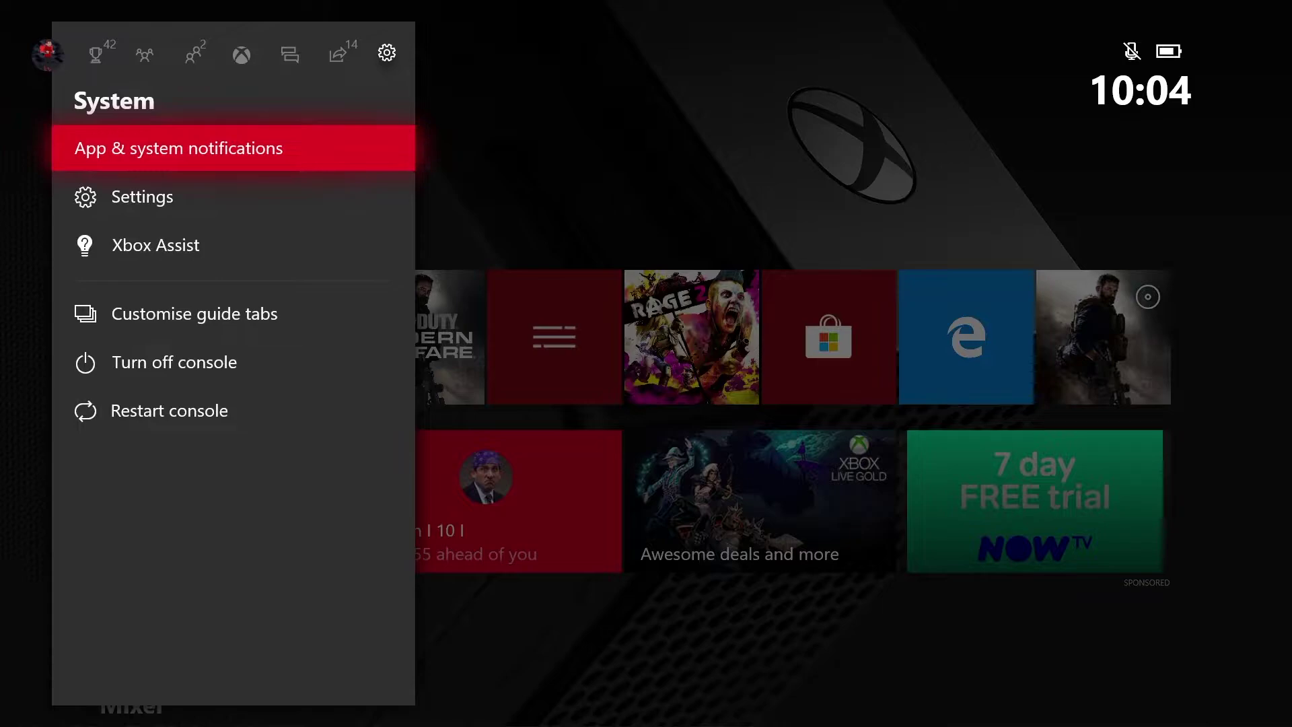
key("Down")
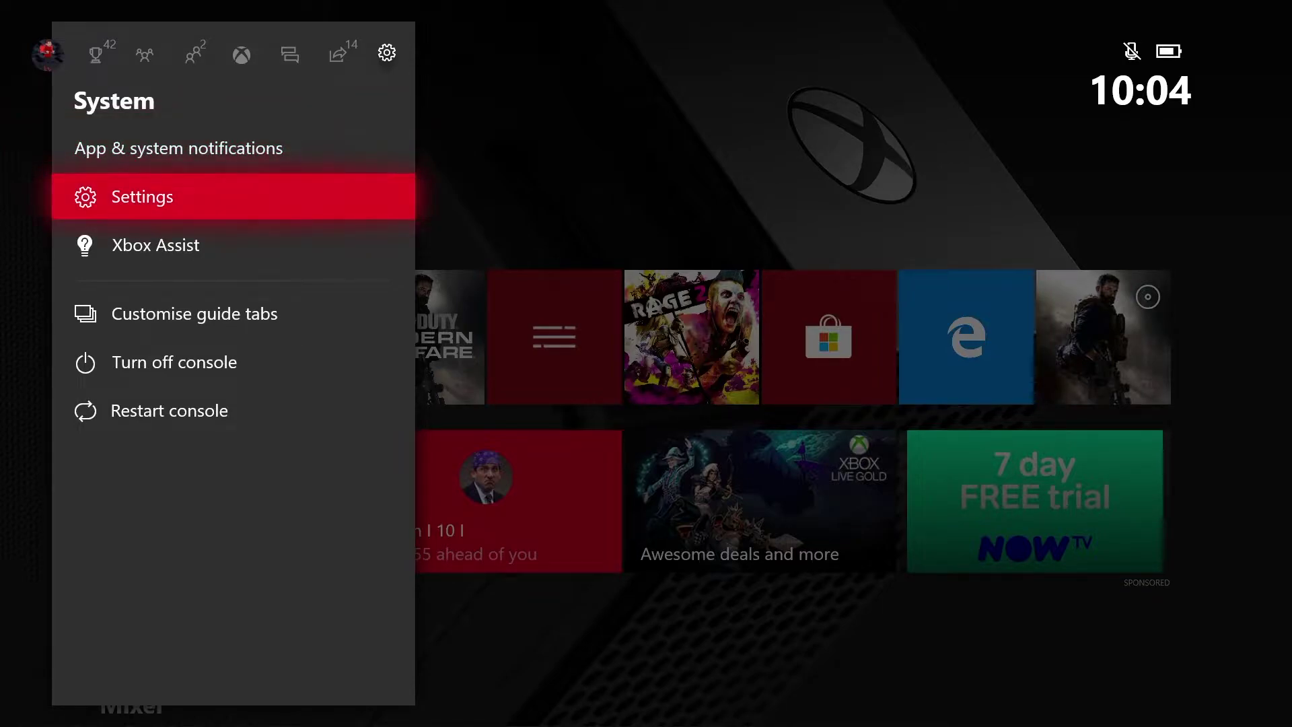
key("Return")
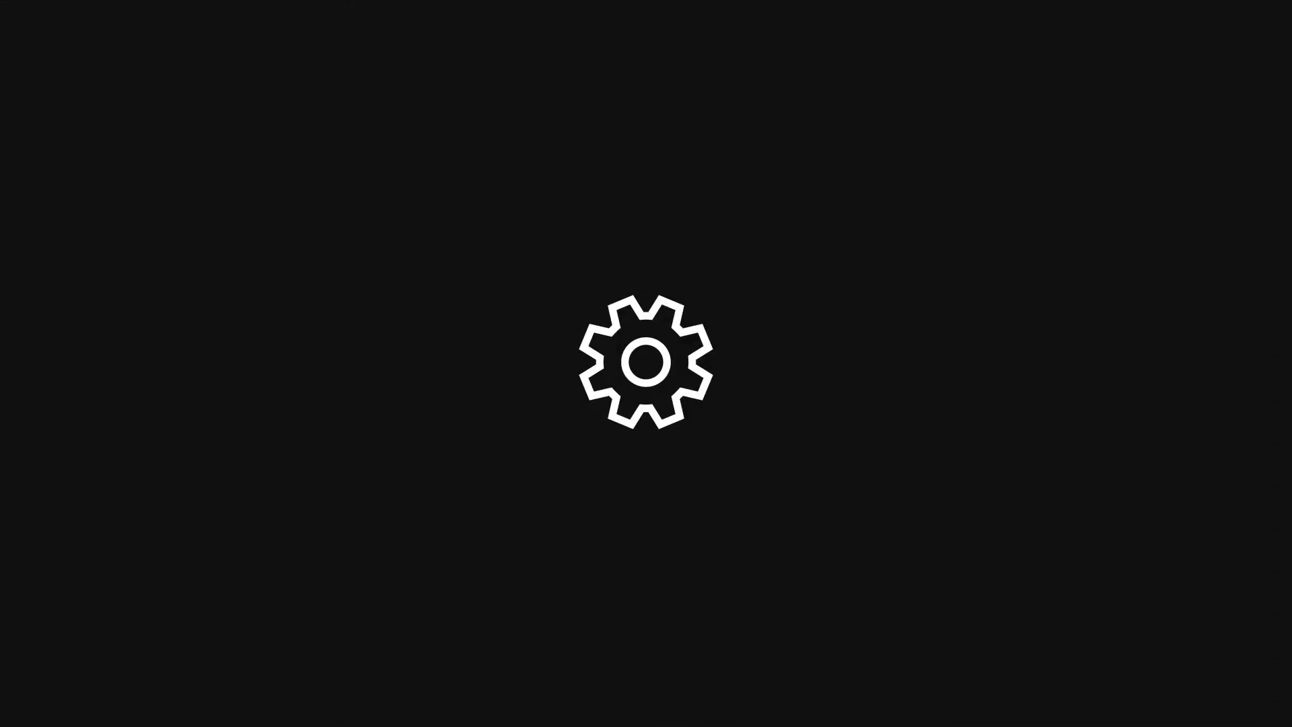
key("Down")
key("Right")
key("Down")
key("Down")
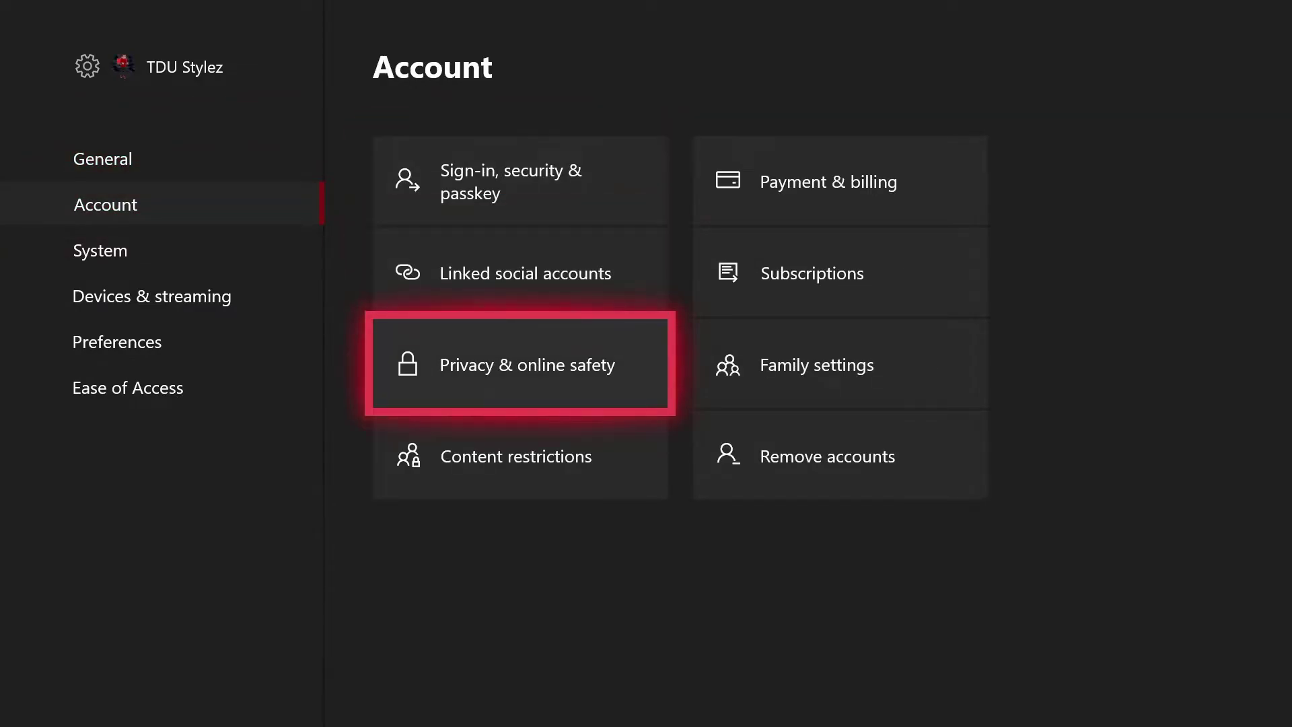
key("Return")
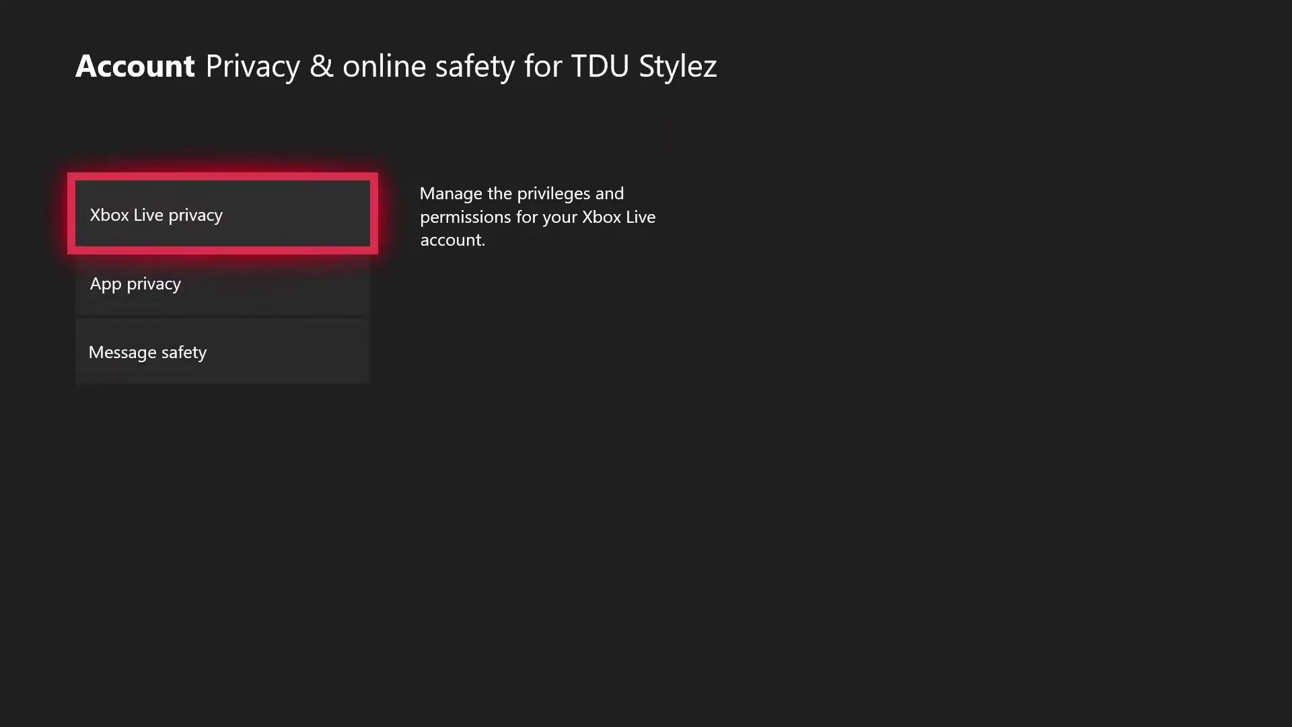
key("Down")
key("Down")
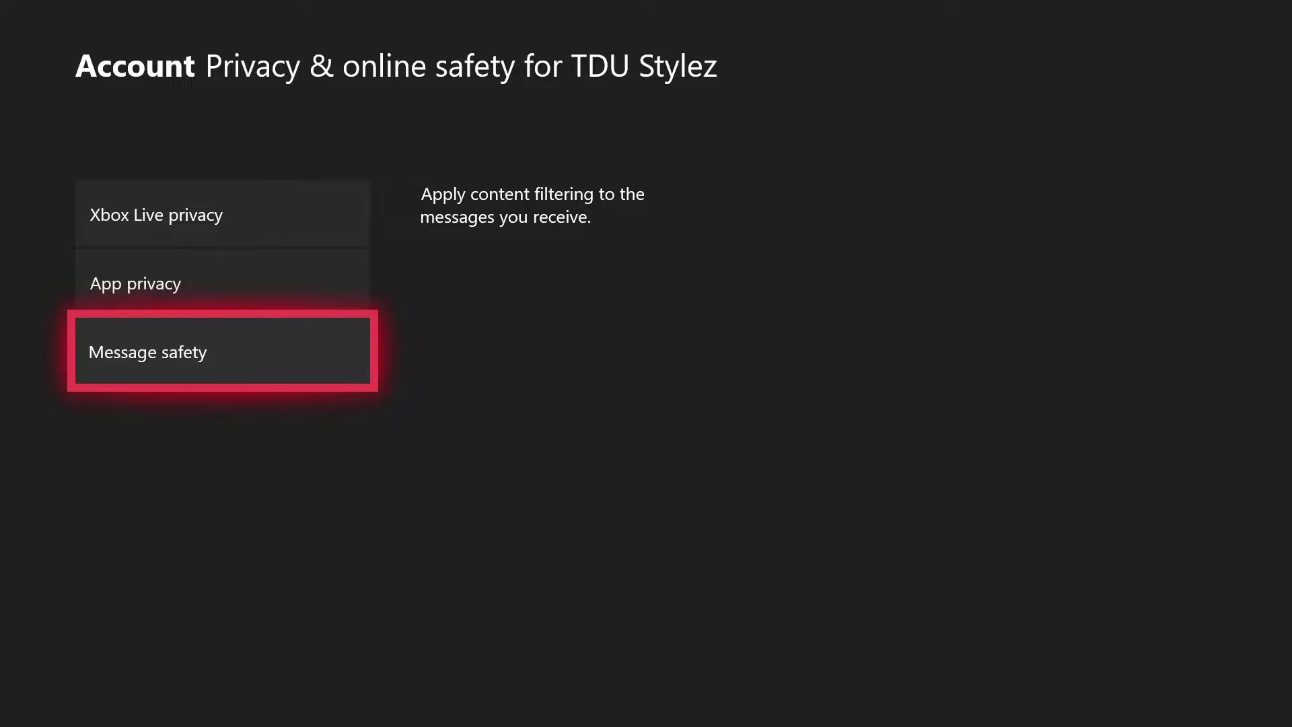
key("Return")
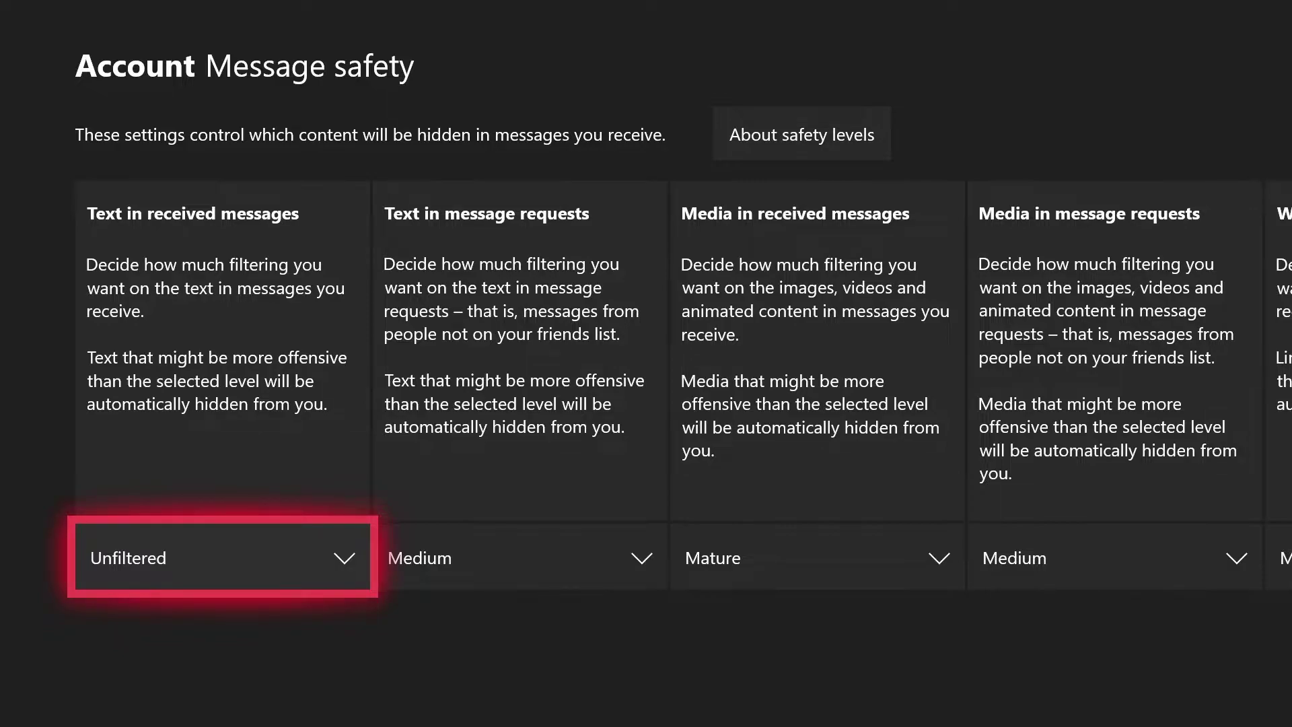
Step: Browse the filter columns through You can view hidden content, then open the Text in received messages levels
key("Right")
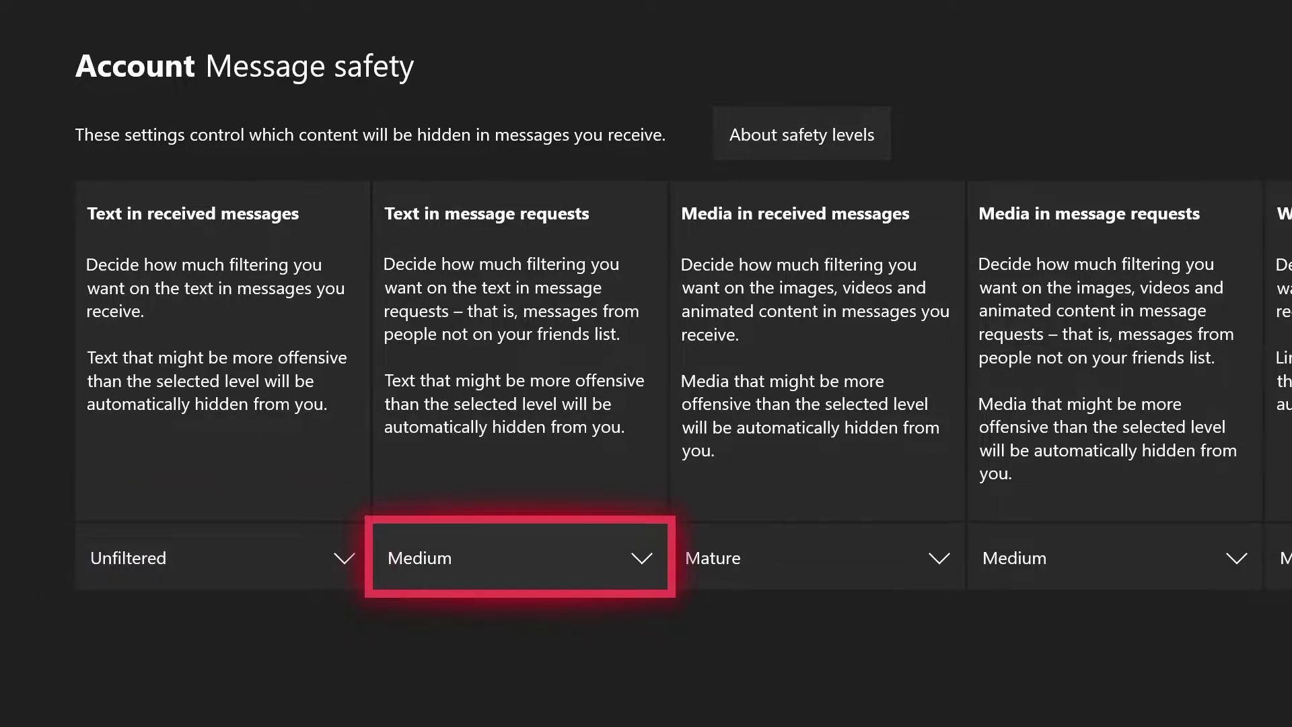
key("Right")
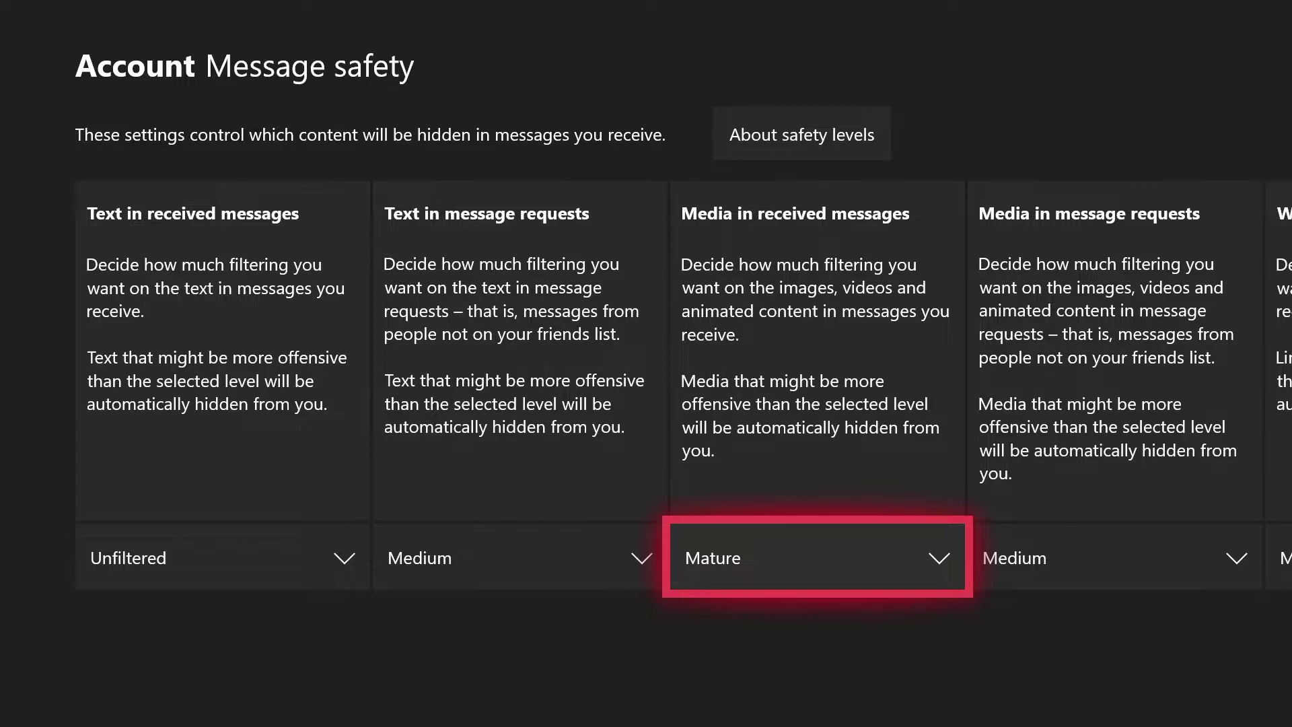
key("Right")
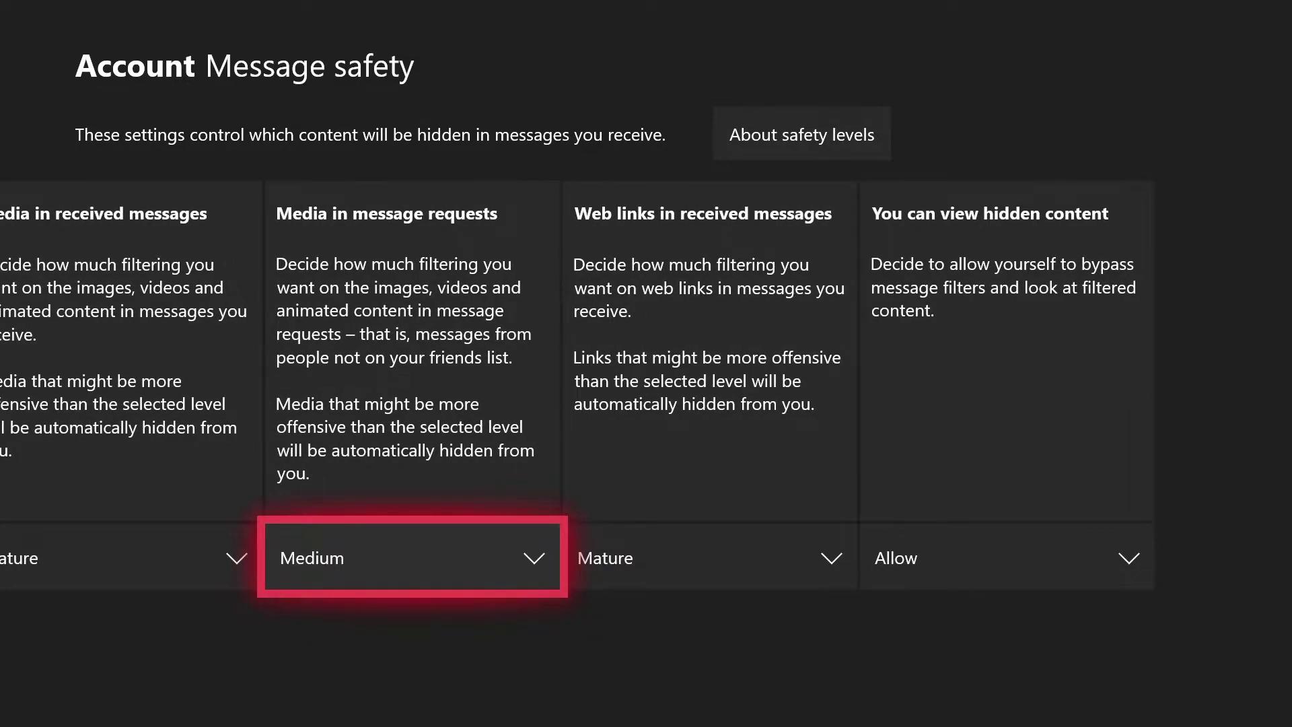
key("Right")
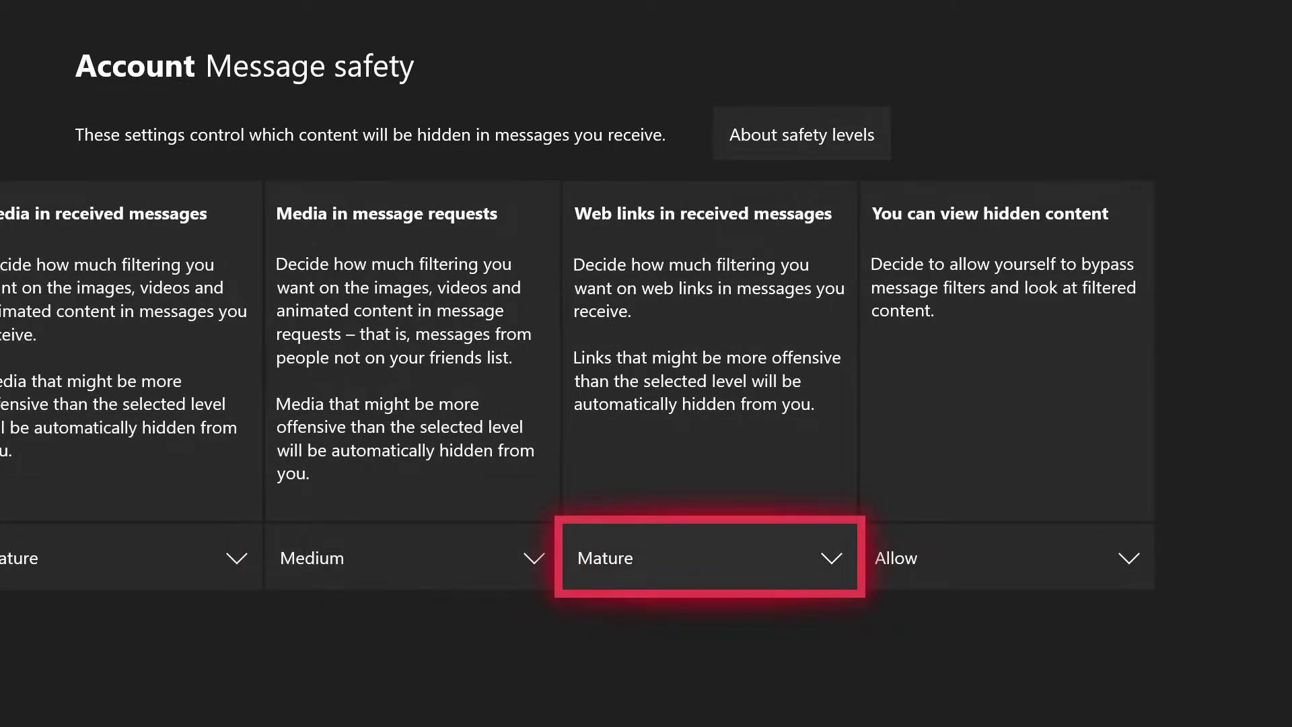
key("Right")
key("Left")
key("Left")
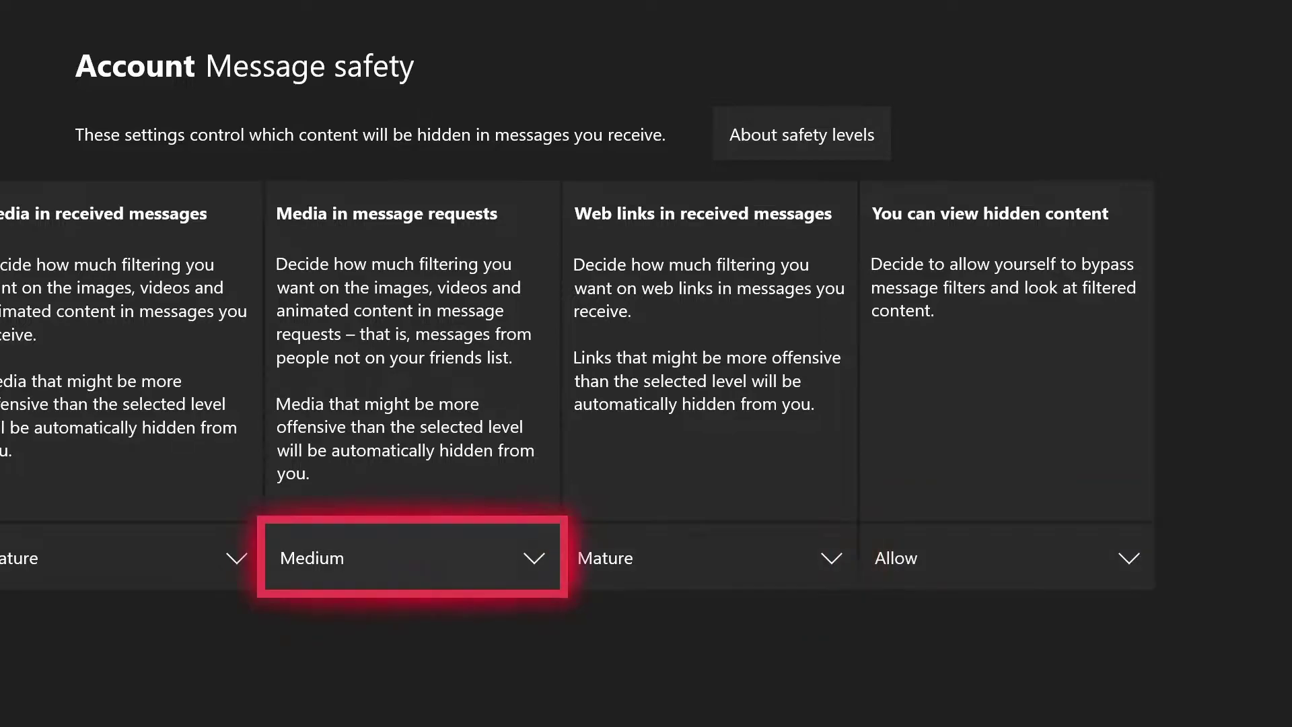
key("Left")
key("Left")
key("Left")
key("Return")
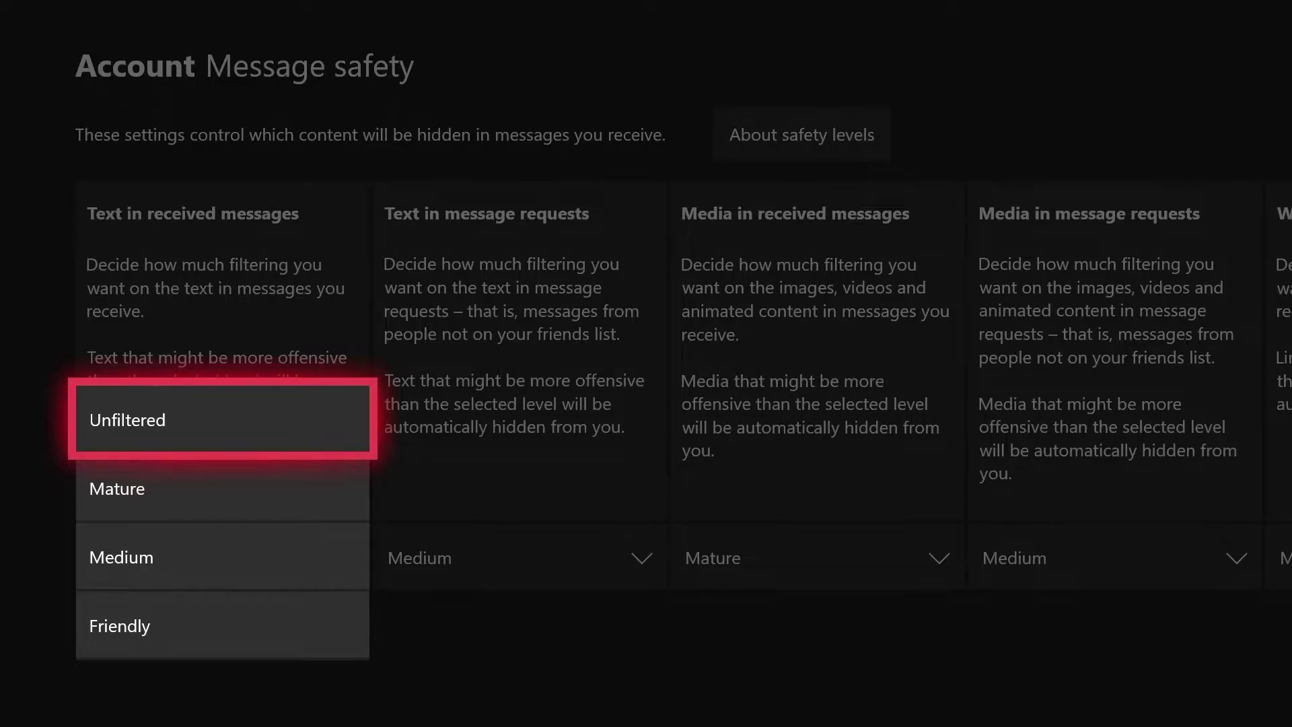
Step: Preview the Mature, Medium and Friendly text levels, then close the list leaving Unfiltered
key("Down")
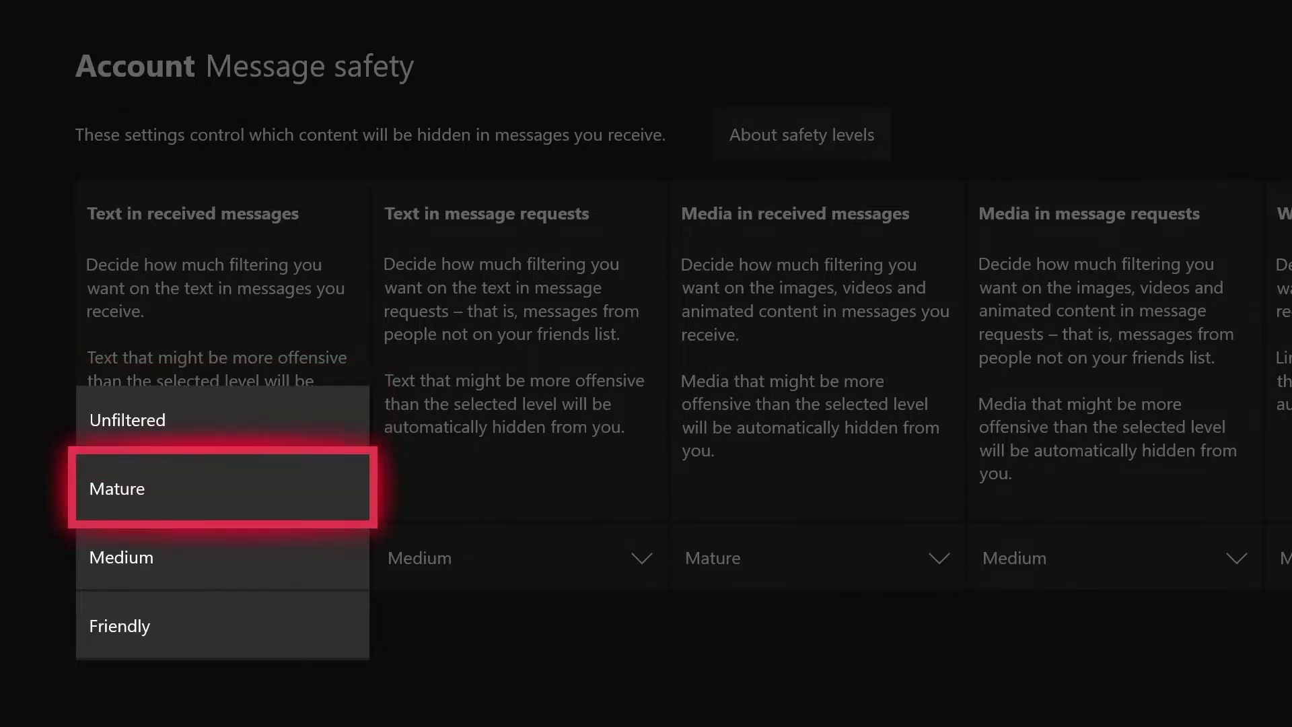
key("Down")
key("Down")
key("Up")
key("Up")
key("Up")
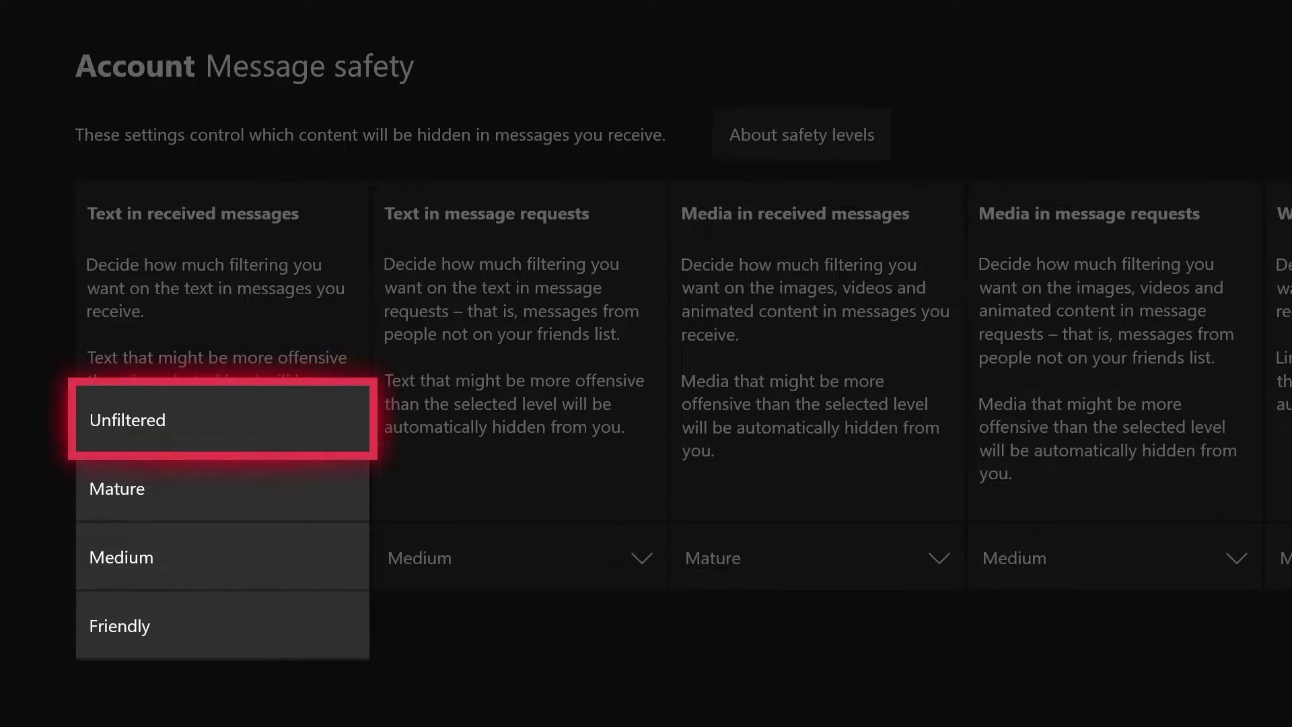
key("Down")
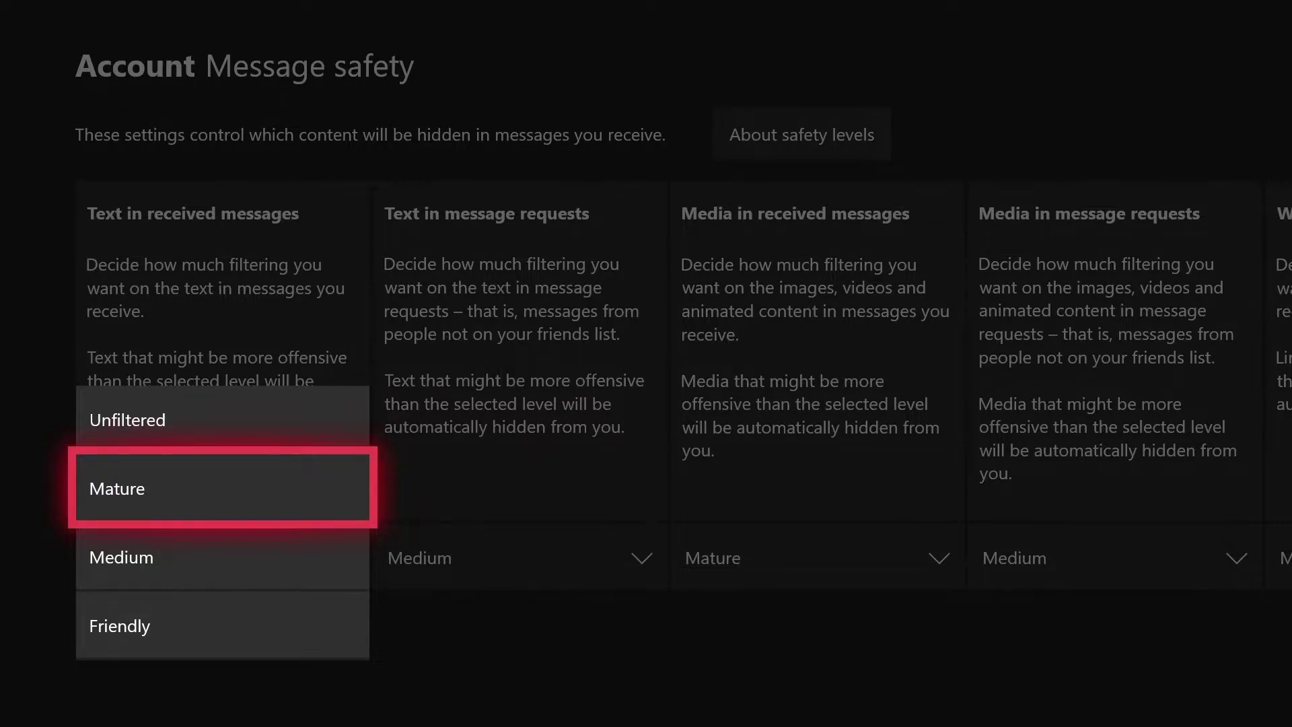
key("Down")
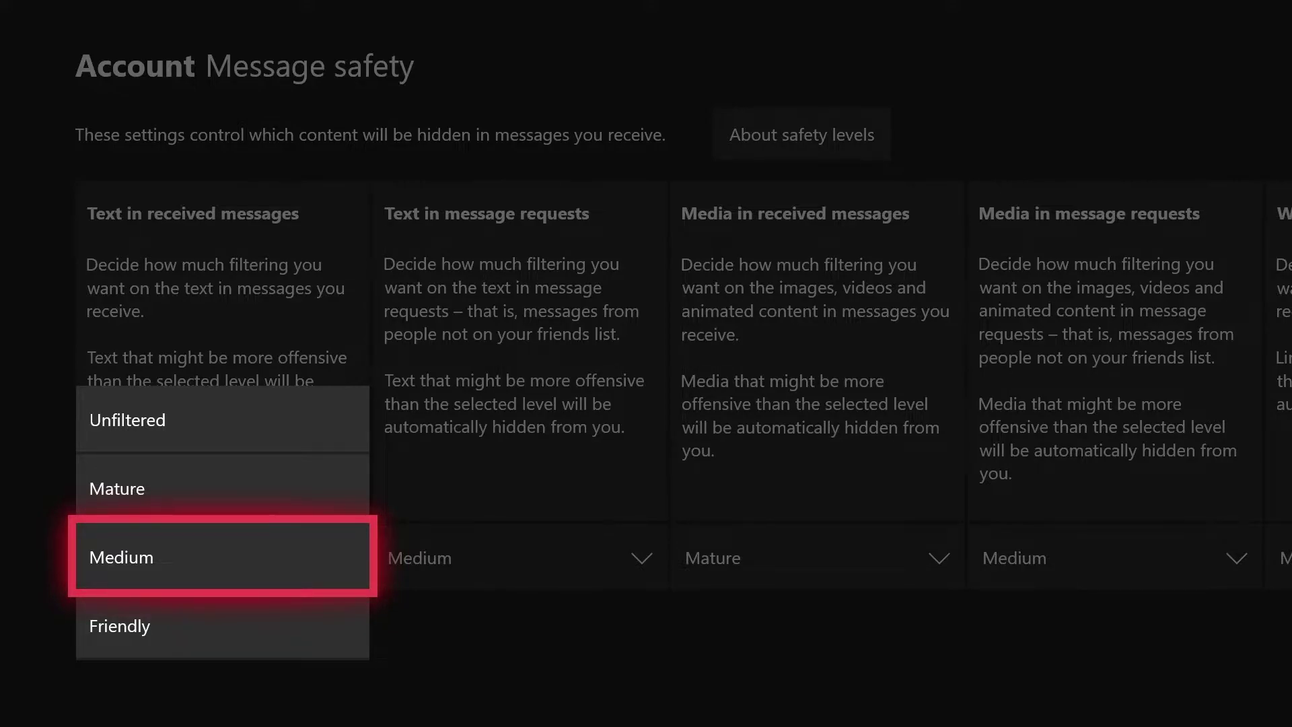
key("Down")
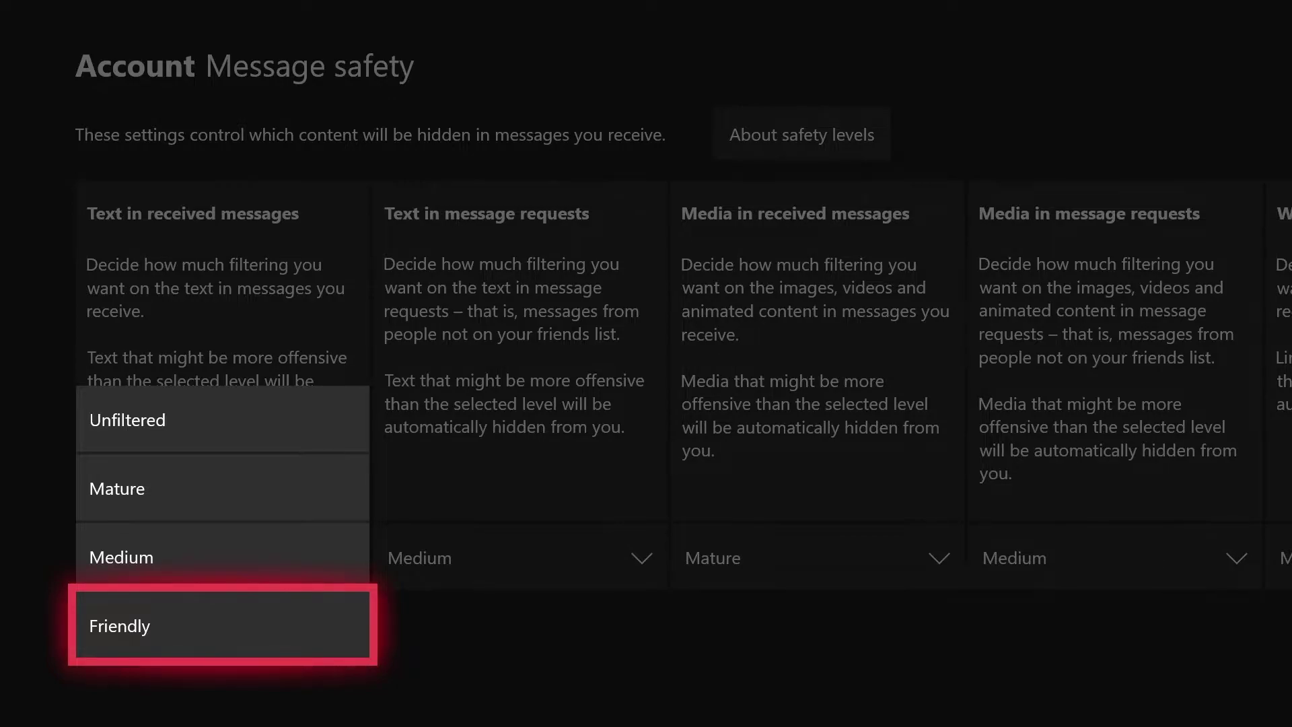
key("Up")
key("Up")
key("Up")
key("Return")
Step: Look over the Text in message requests levels and leave it at Medium
key("Right")
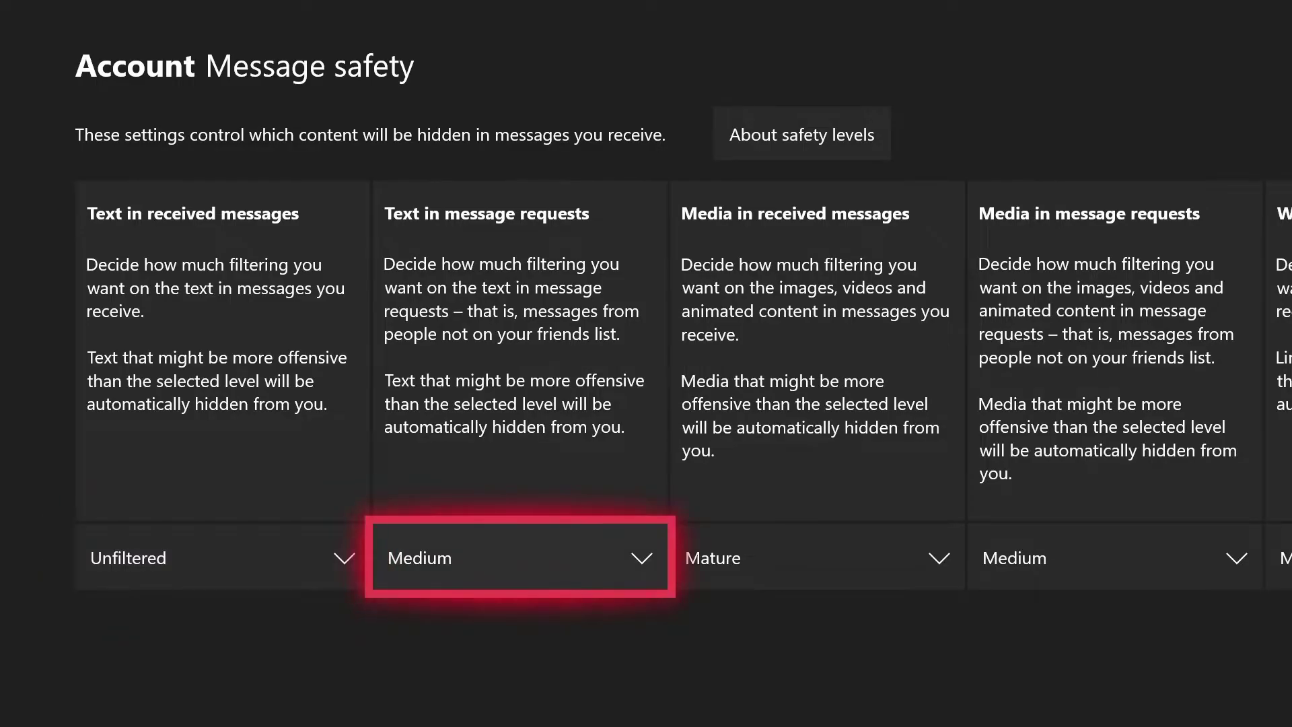
key("Return")
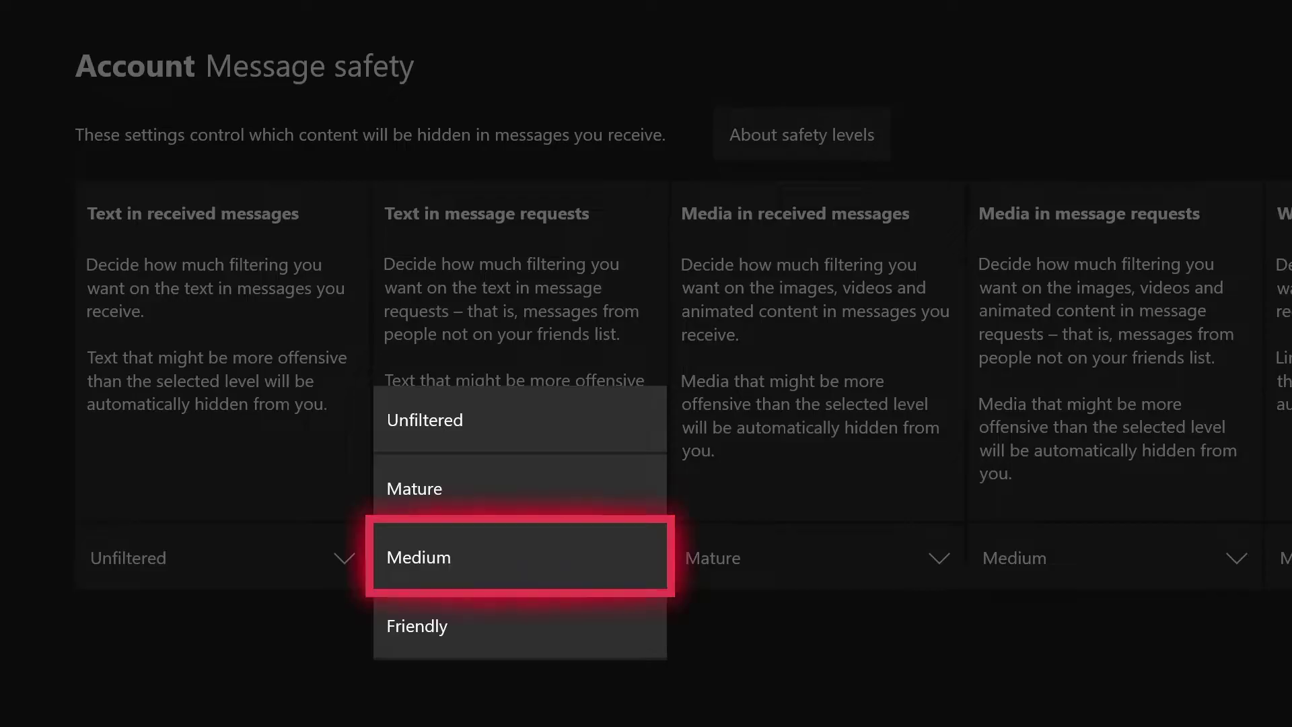
key("Up")
key("Up")
key("Down")
key("Escape")
Step: Browse the Media in received messages levels down to Block all, keeping Mature
key("Right")
key("Return")
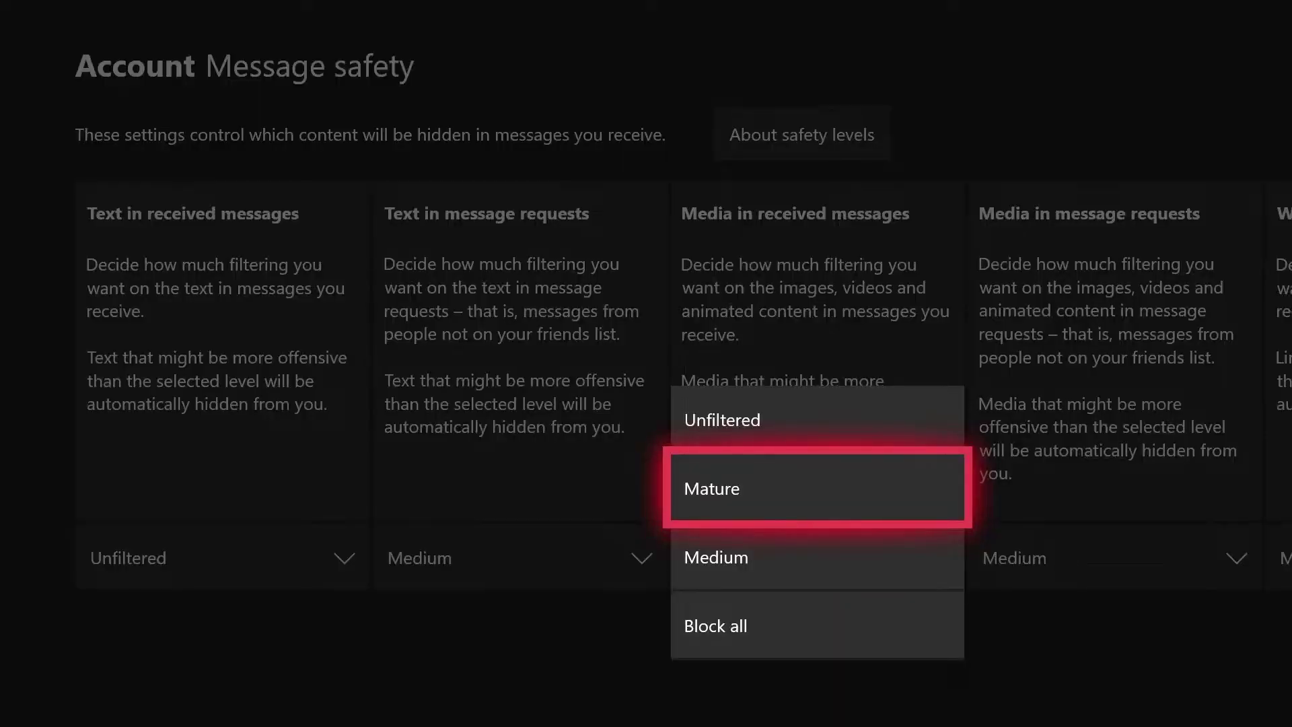
key("Down")
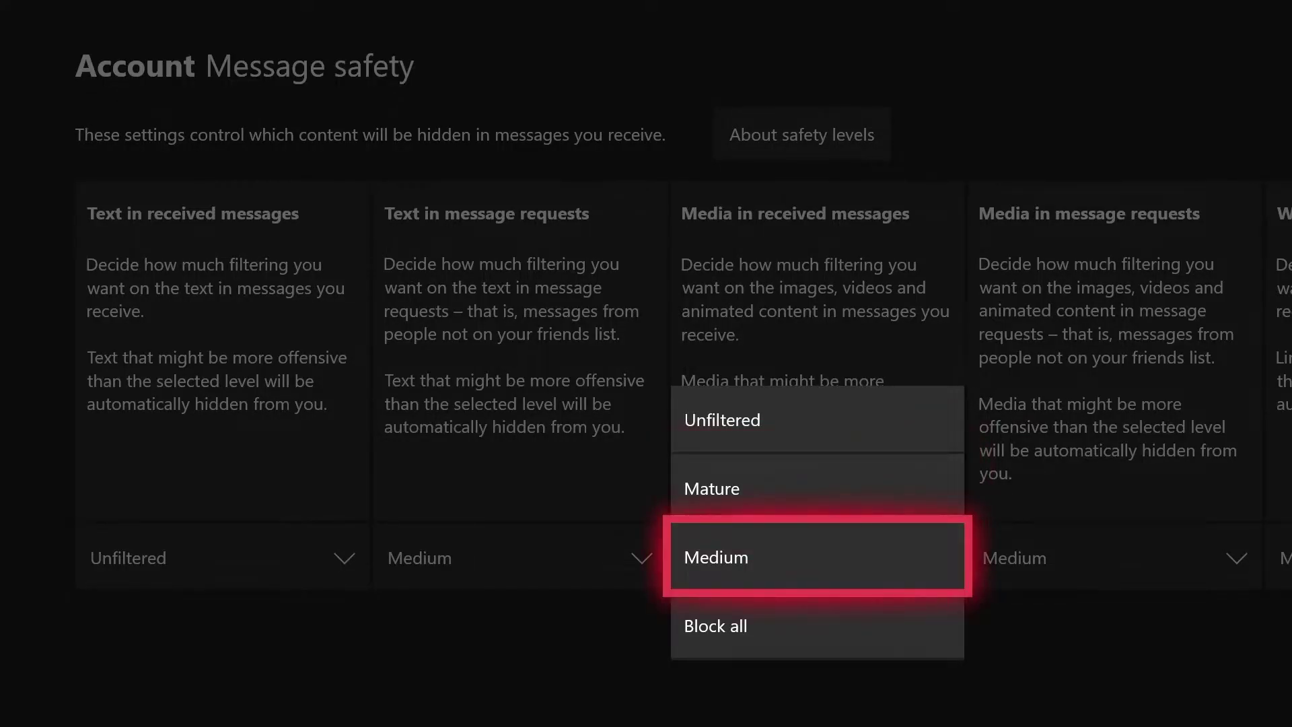
key("Down")
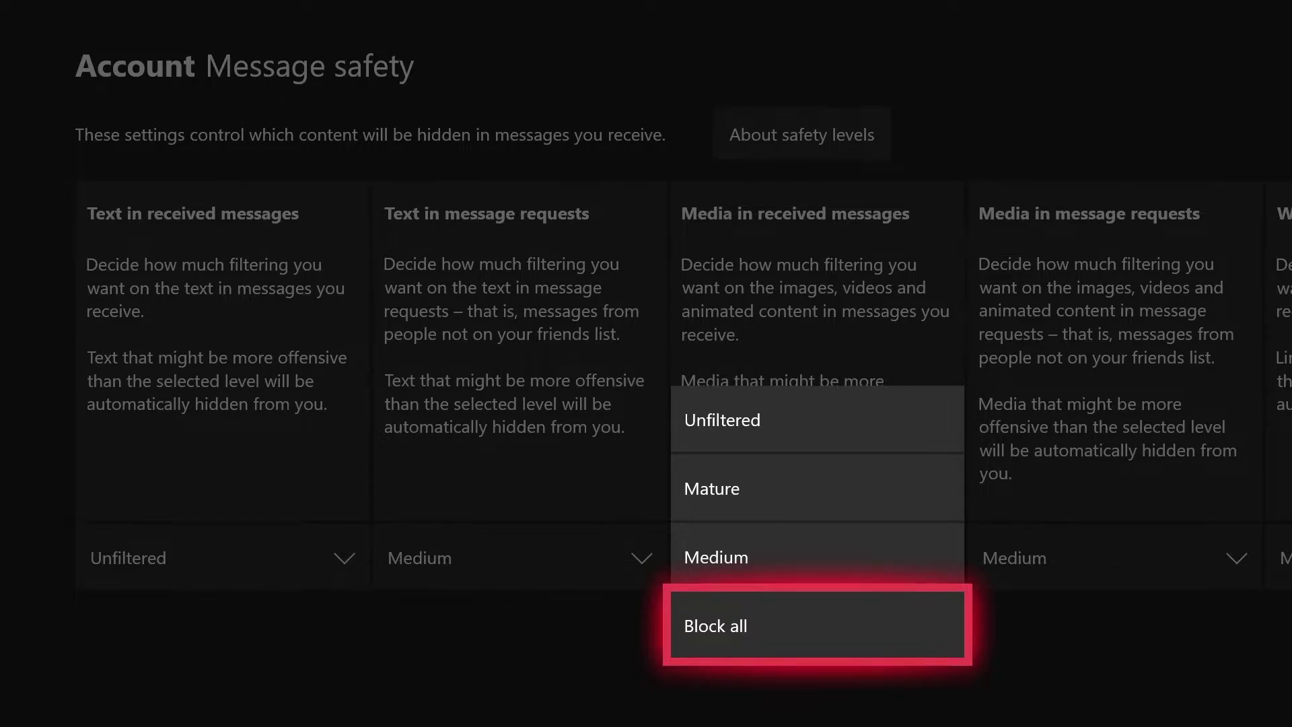
key("Escape")
key("Right")
Step: Set Media in message requests to Block all, then change it to Unfiltered
key("Return")
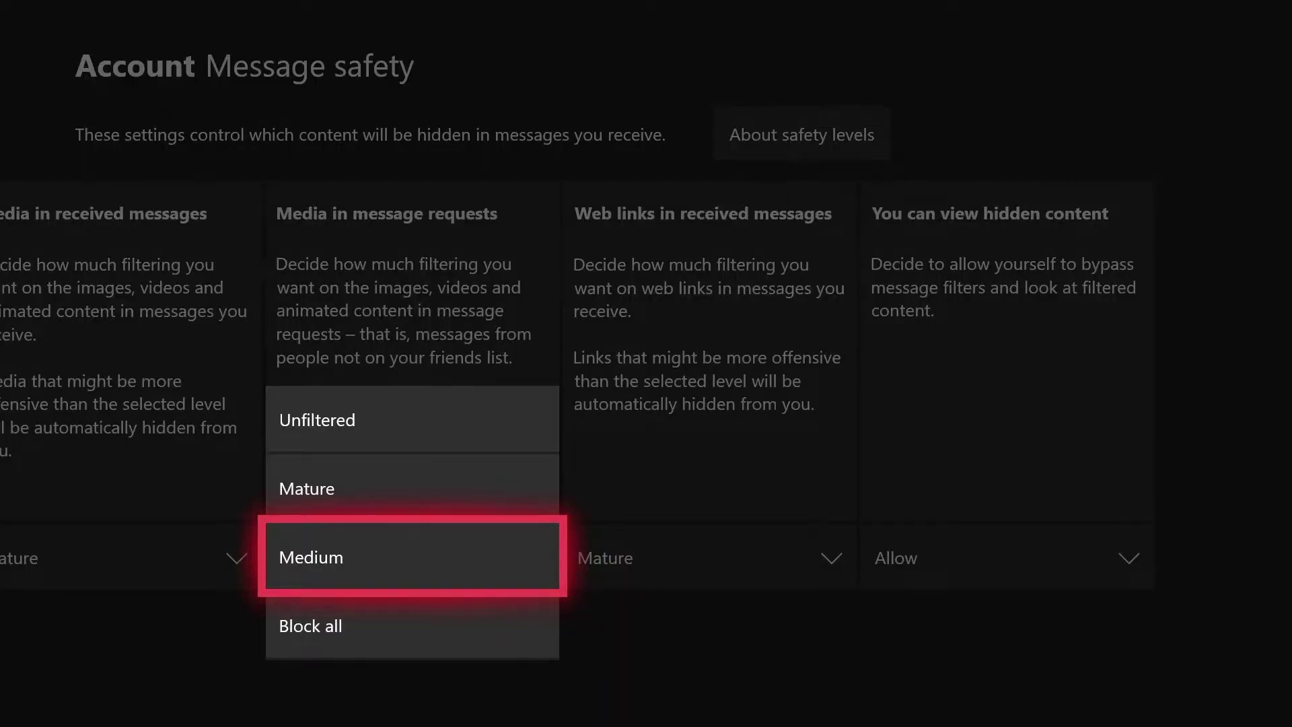
key("Down")
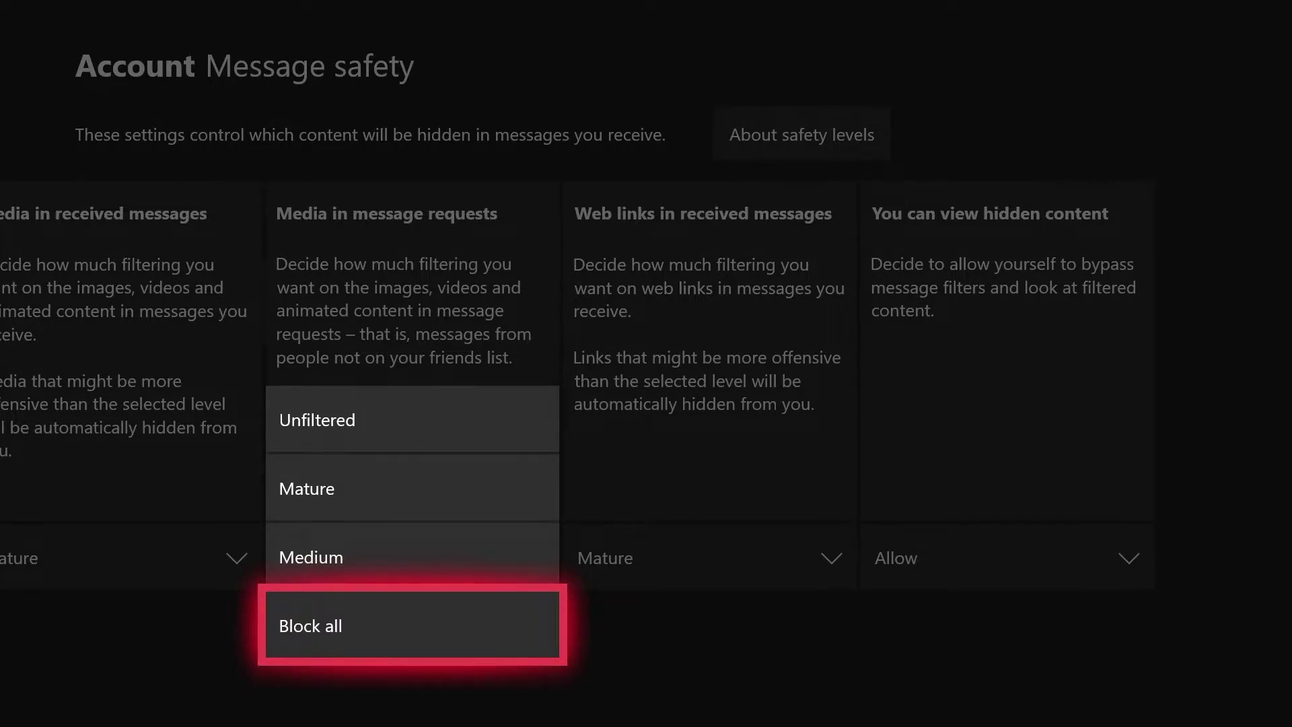
key("Return")
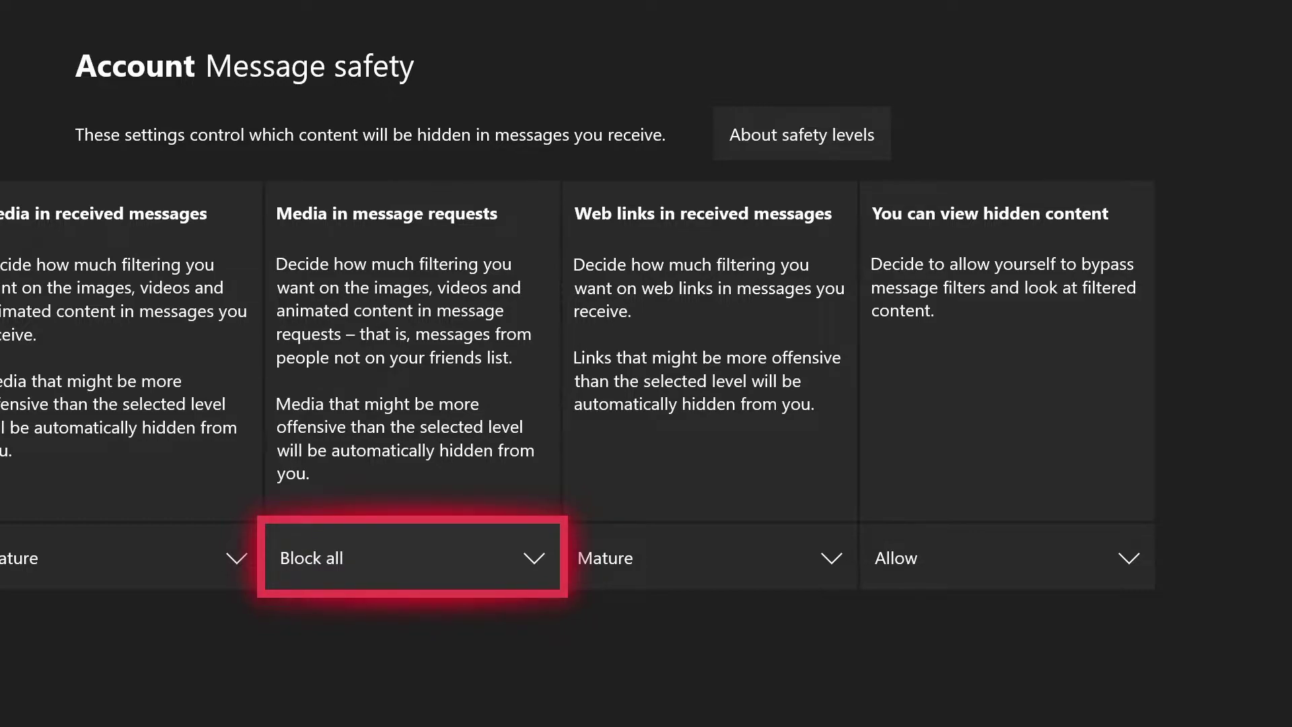
key("Right")
key("Left")
key("Return")
key("Up")
key("Up")
key("Up")
key("Return")
Step: Review the Web links in received messages levels, leaving it at Mature
key("Right")
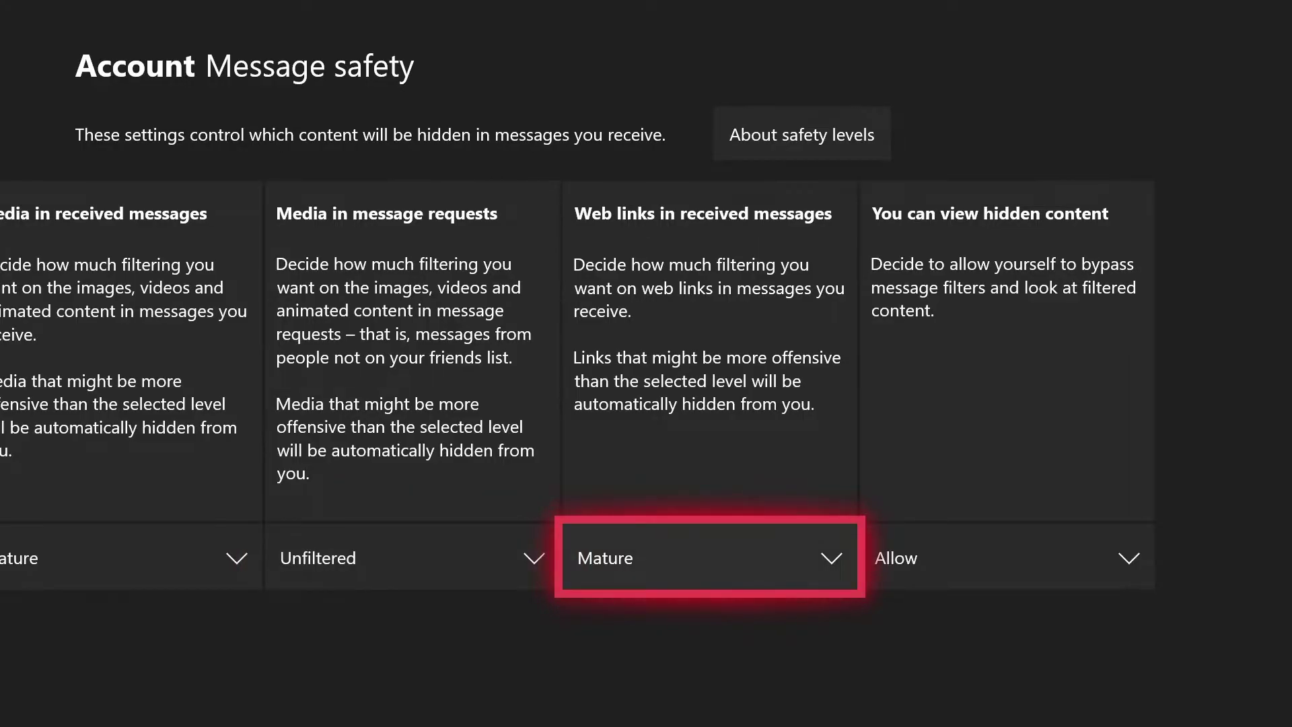
key("Return")
key("Up")
key("Down")
key("Down")
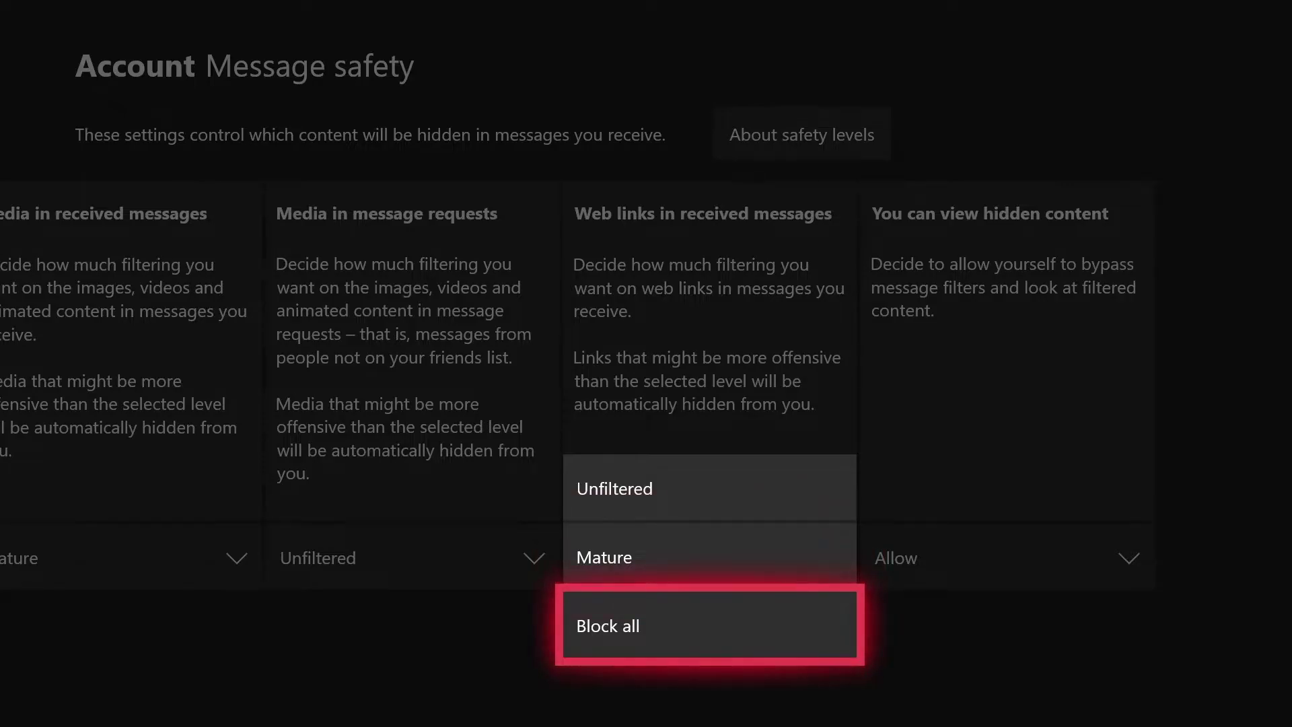
key("Escape")
key("Right")
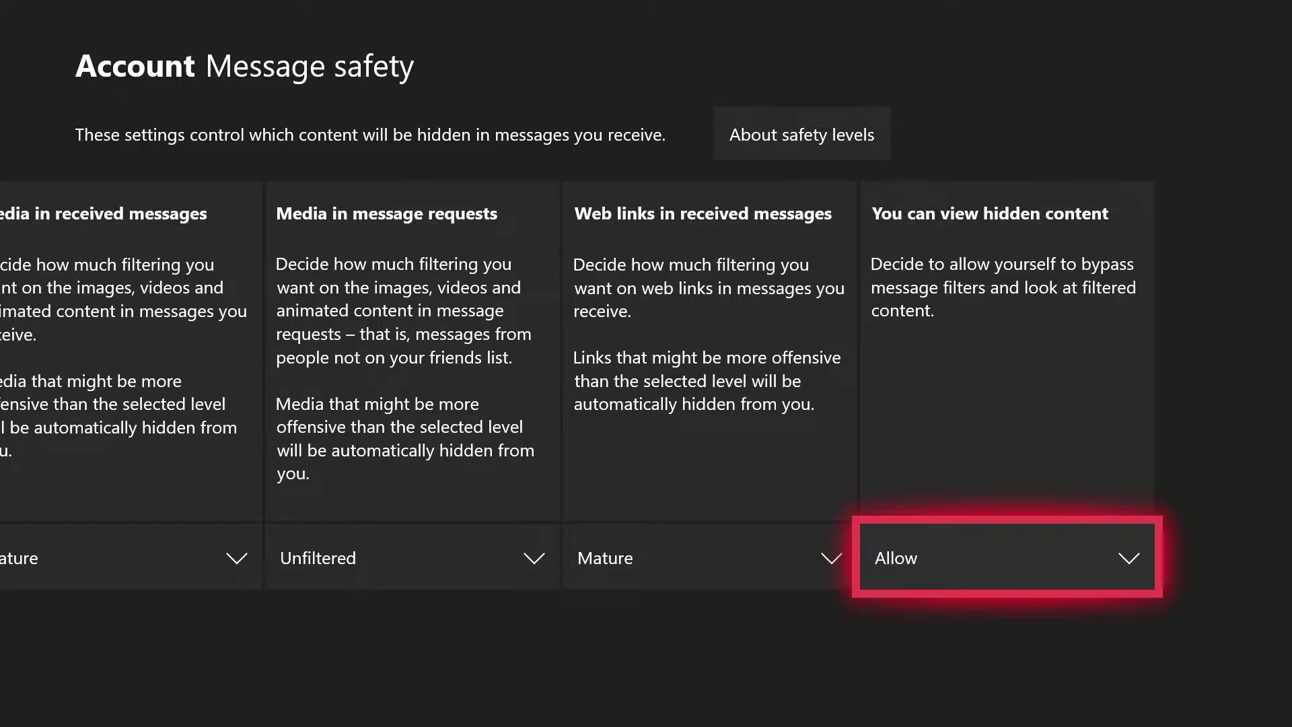
key("Return")
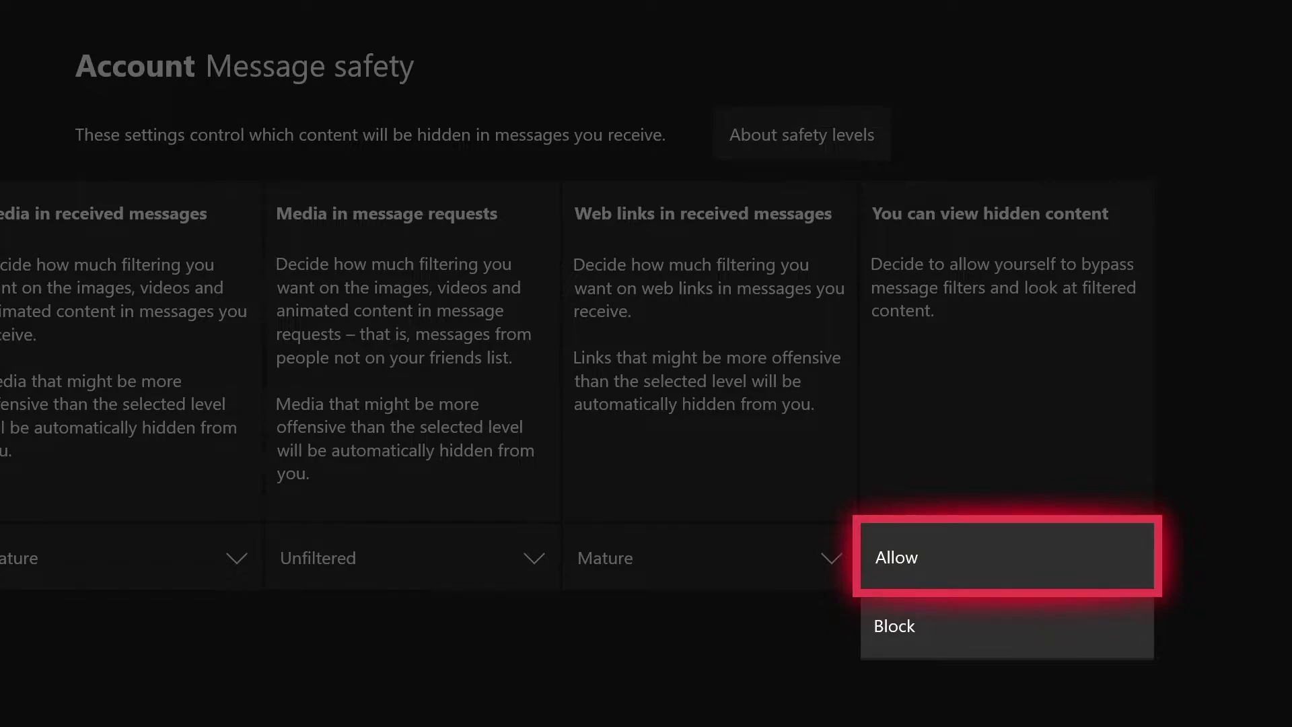
key("Down")
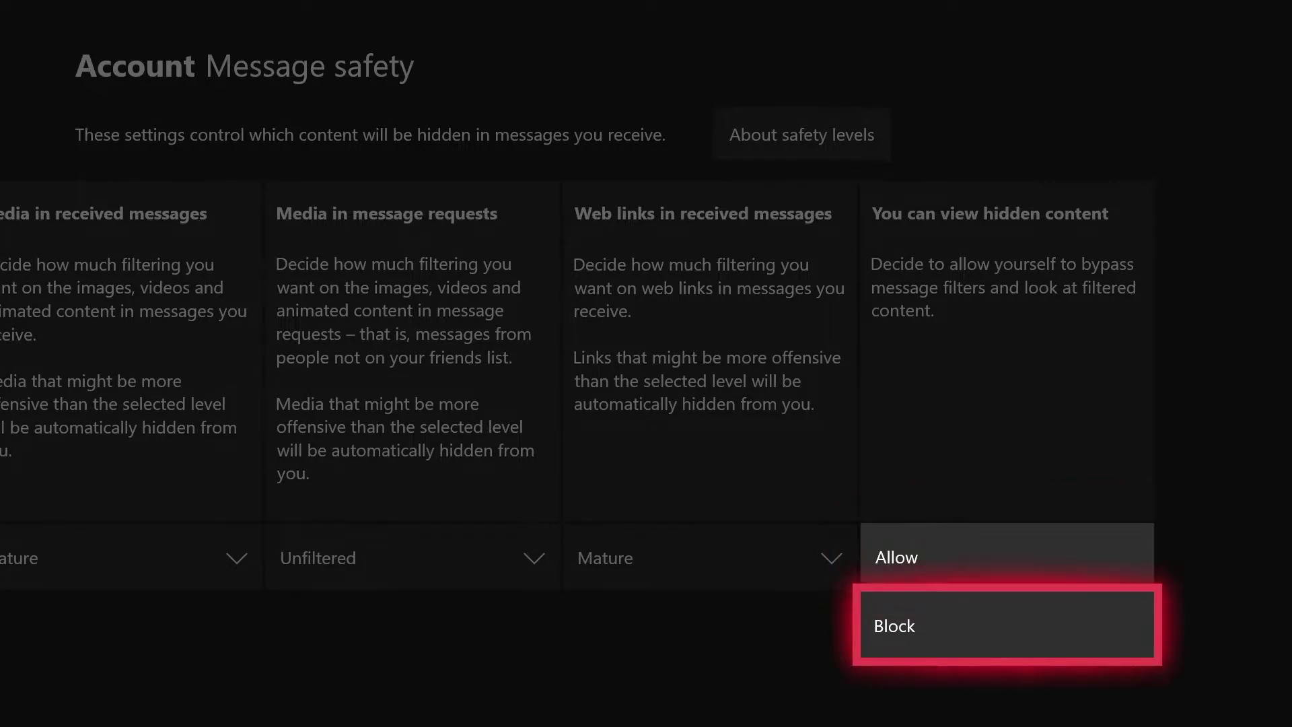
key("Escape")
key("Up")
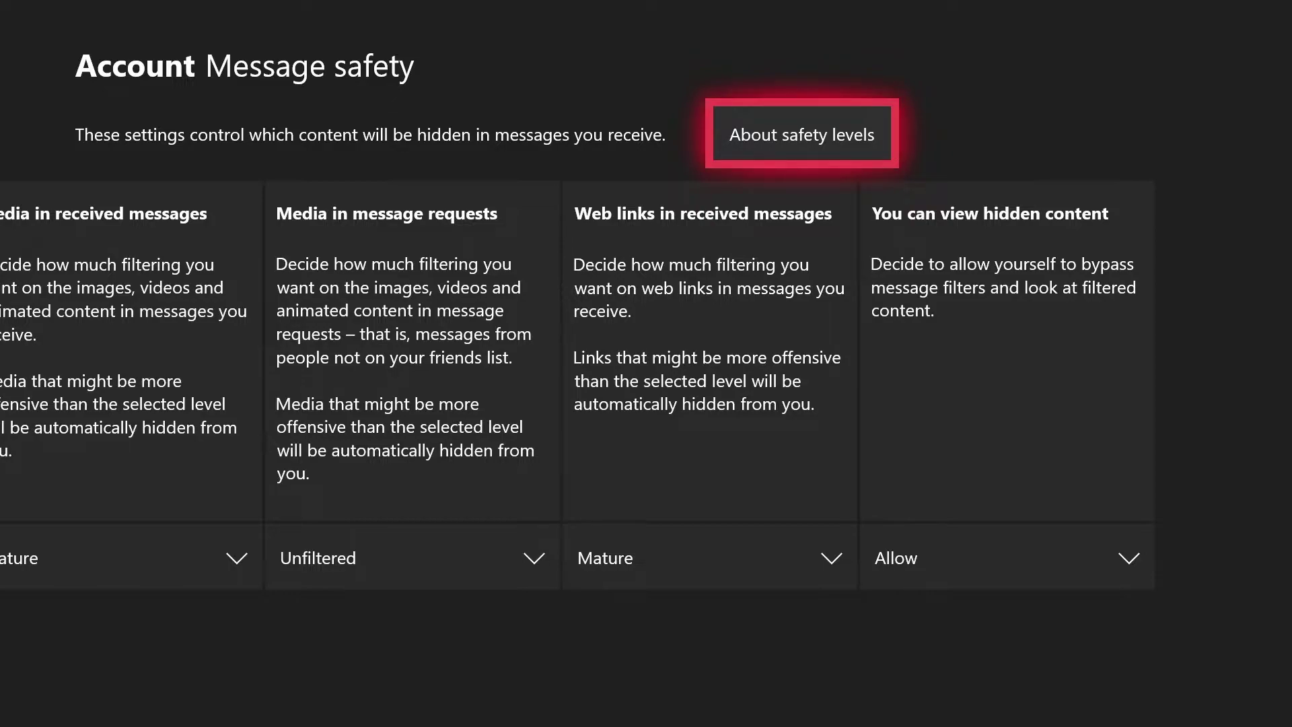
Step: Open the About safety levels article and page through Friendly, Medium, Mature to the Media section (5 of 8)
key("Return")
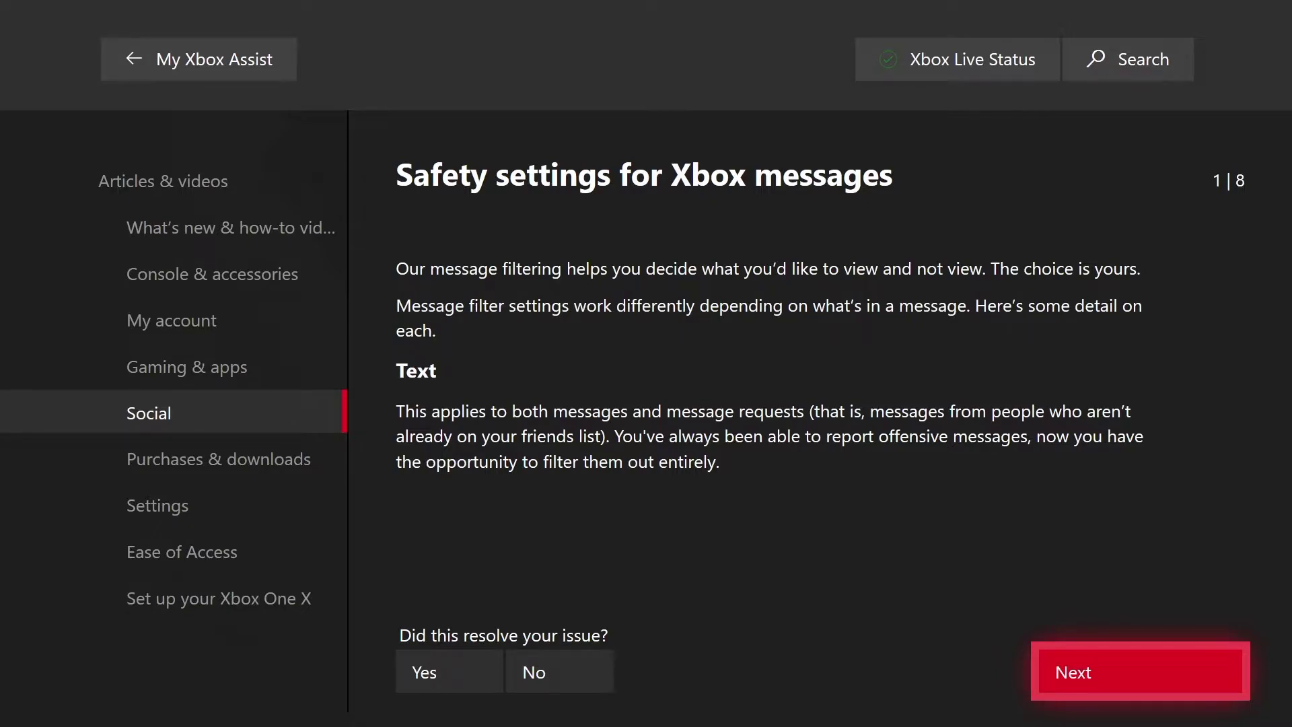
key("Return")
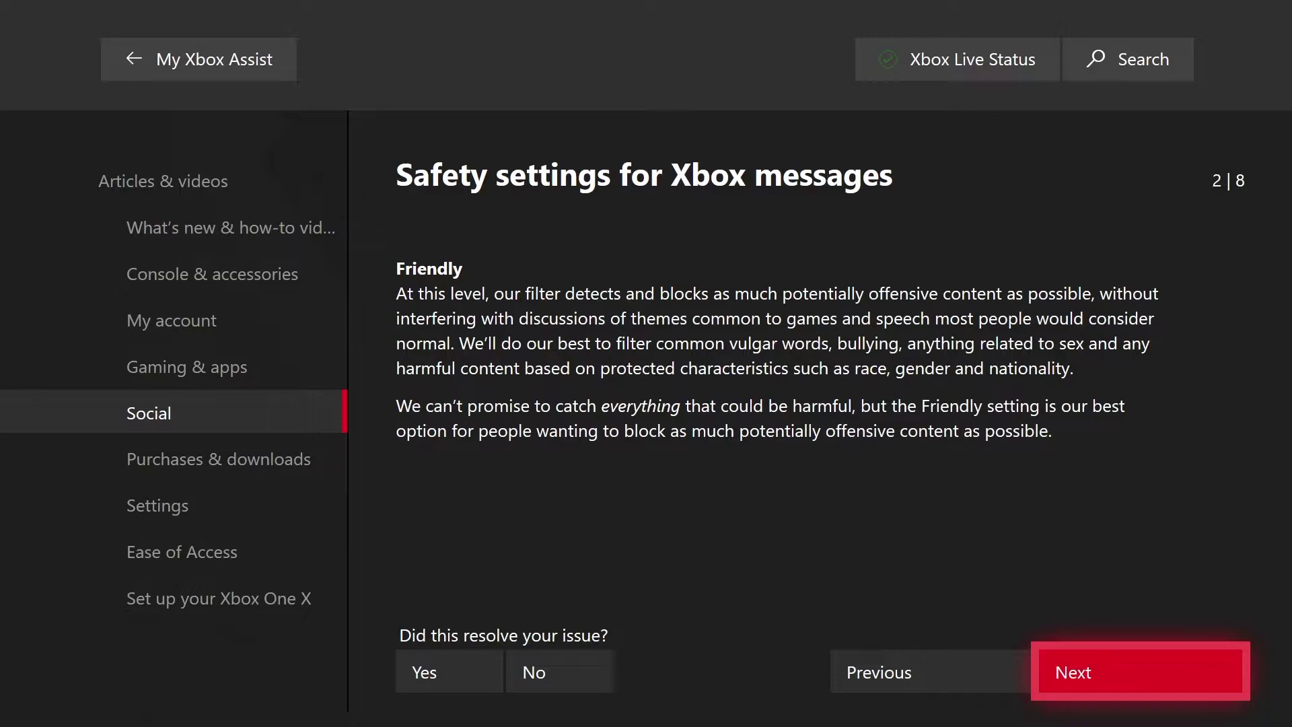
key("Return")
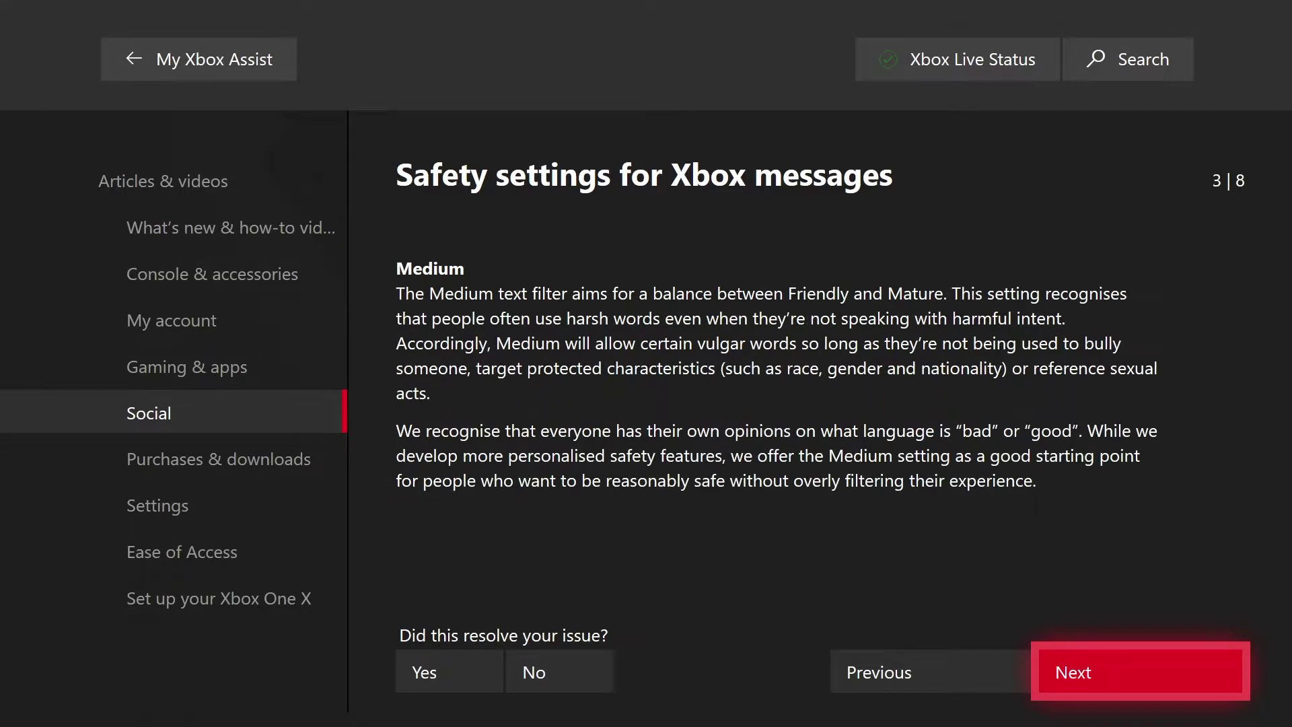
key("Return")
key("Return")
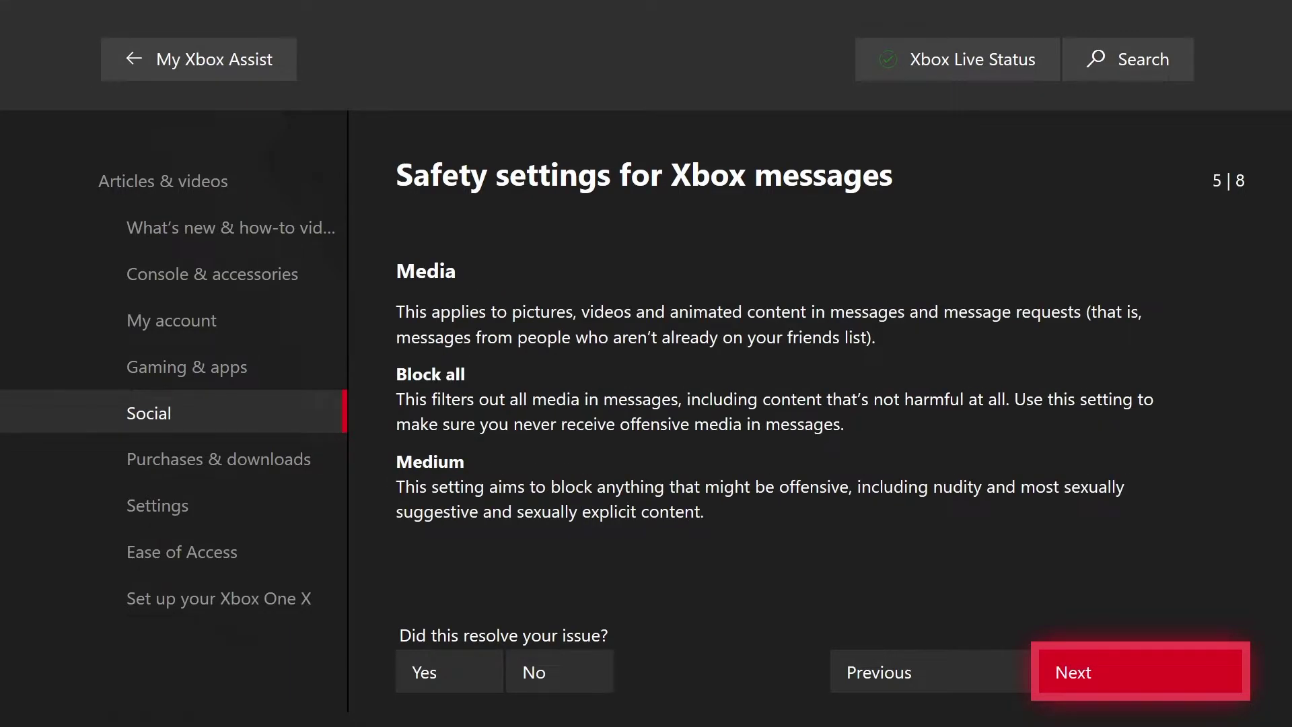
key("Return")
key("Return")
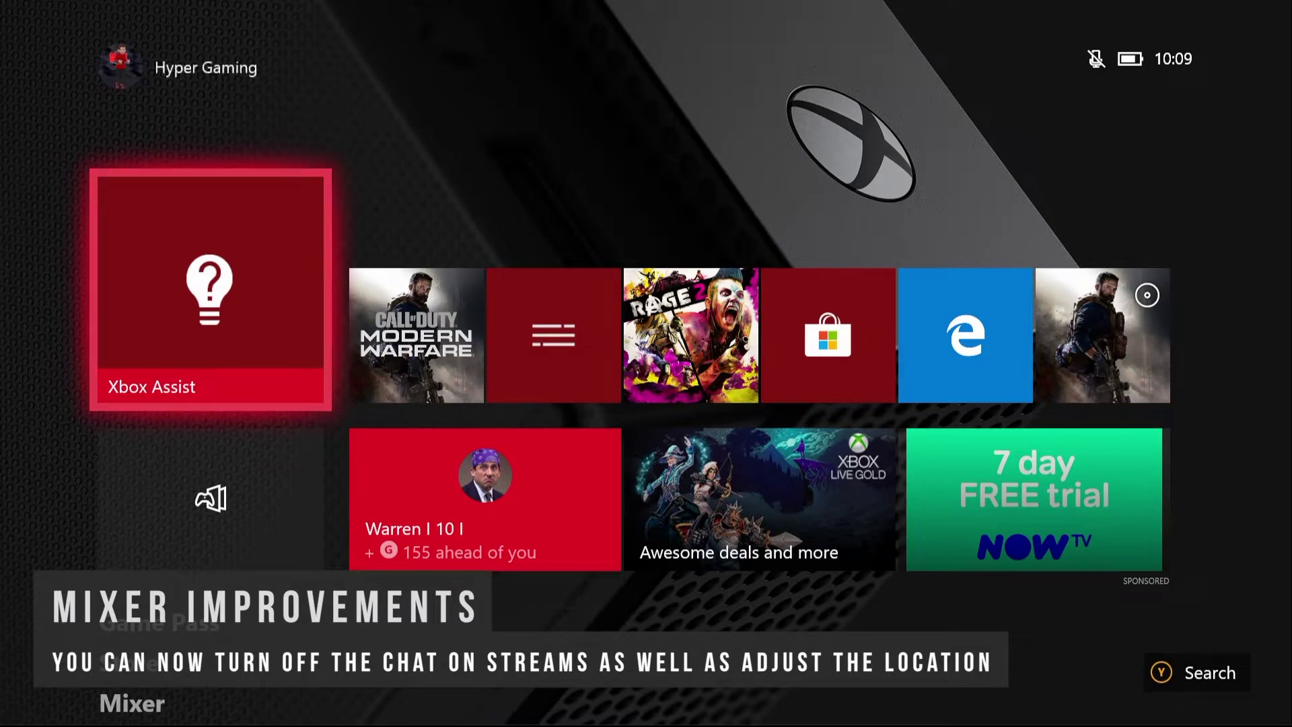
Step: Scroll Home down to Mixer and open the Star Wars Jedi: Fallen Order live stream
key("Down")
key("Down")
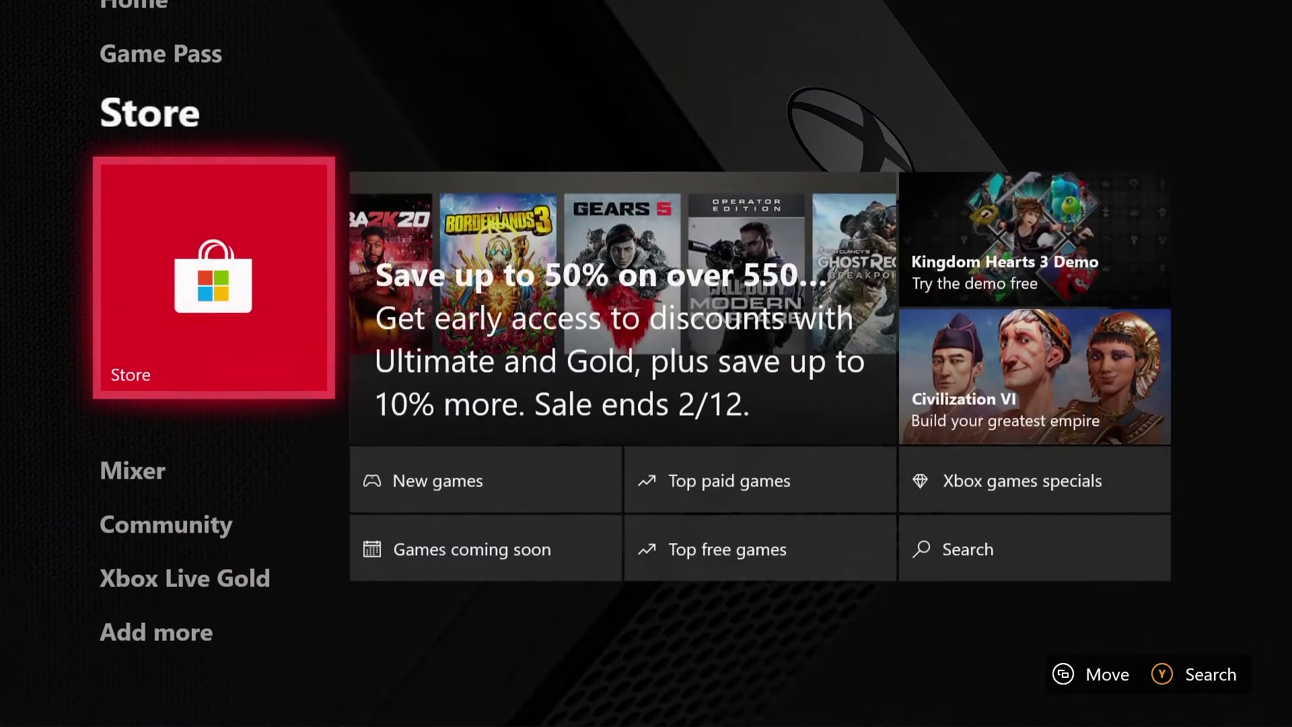
key("Down")
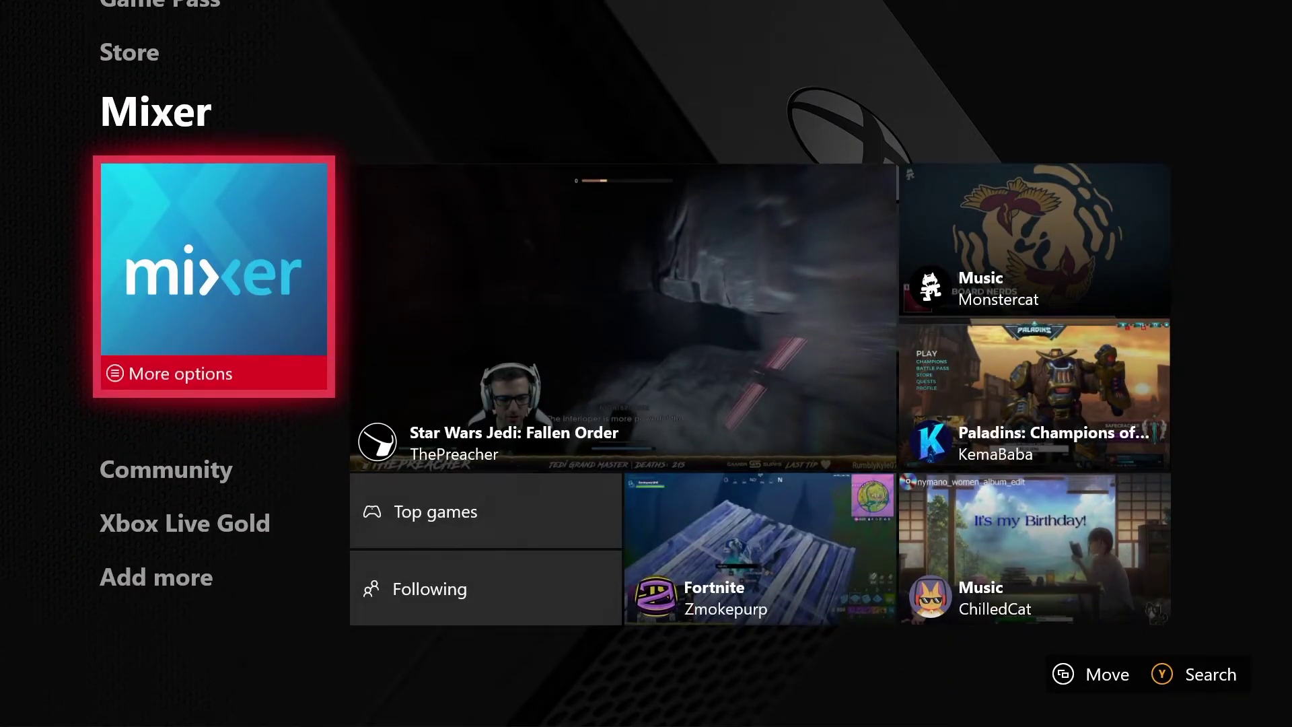
key("Right")
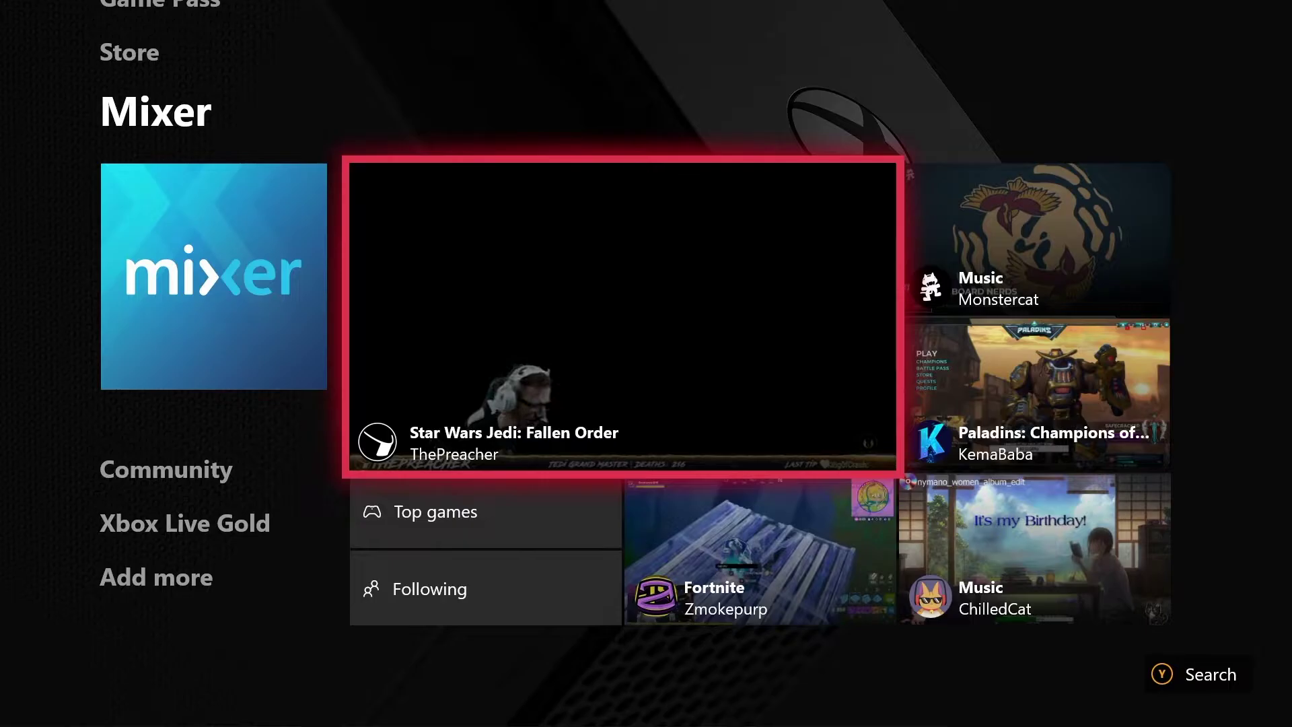
key("Return")
Step: Hide the stream's chat with Chat Layout and confirm it is hidden
key("Down")
key("Right")
key("Right")
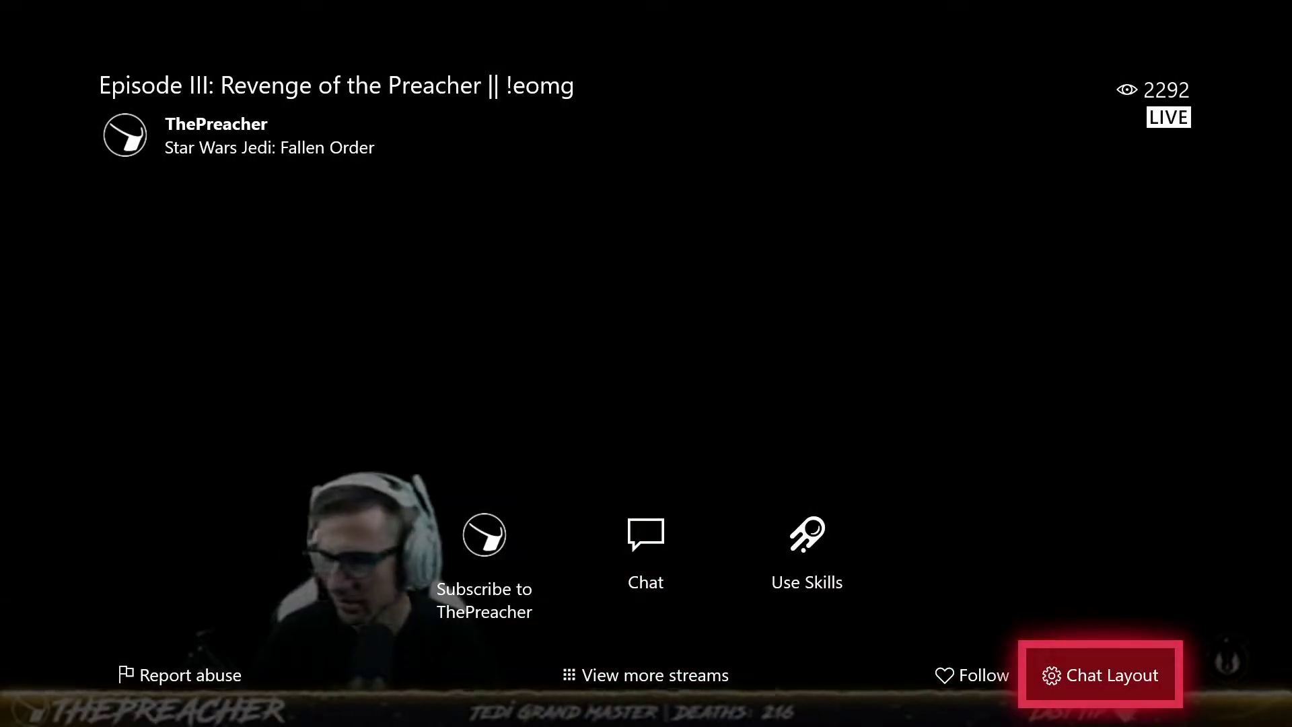
key("Return")
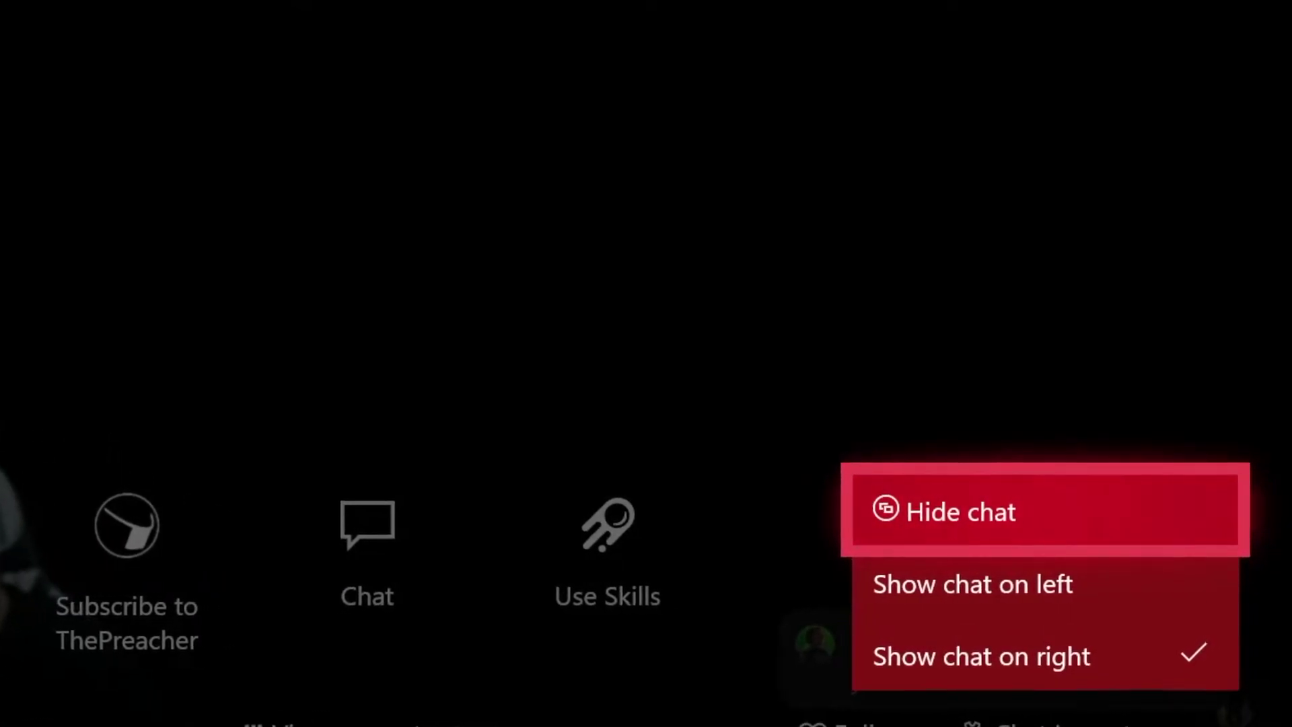
key("Return")
key("Down")
key("Right")
key("Right")
key("Return")
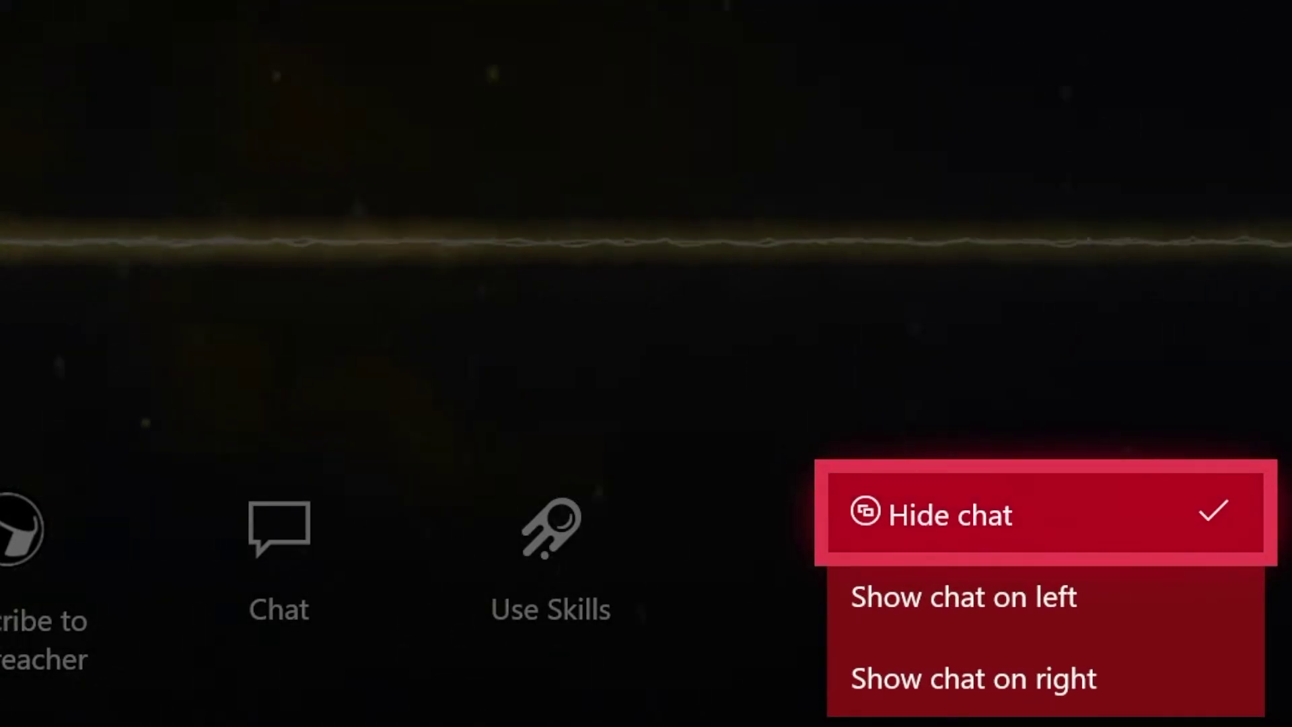
key("Return")
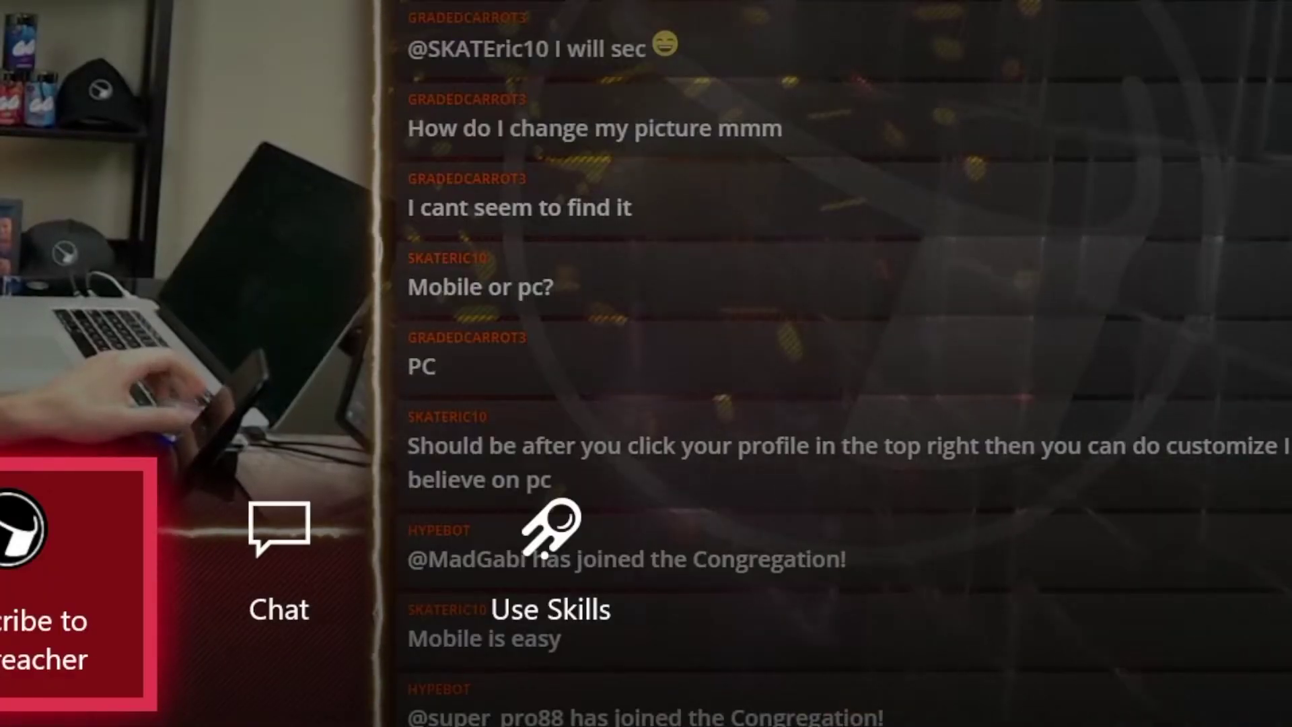
Step: Show the stream's chat on the right side of the video
key("Down")
key("Right")
key("Return")
key("Down")
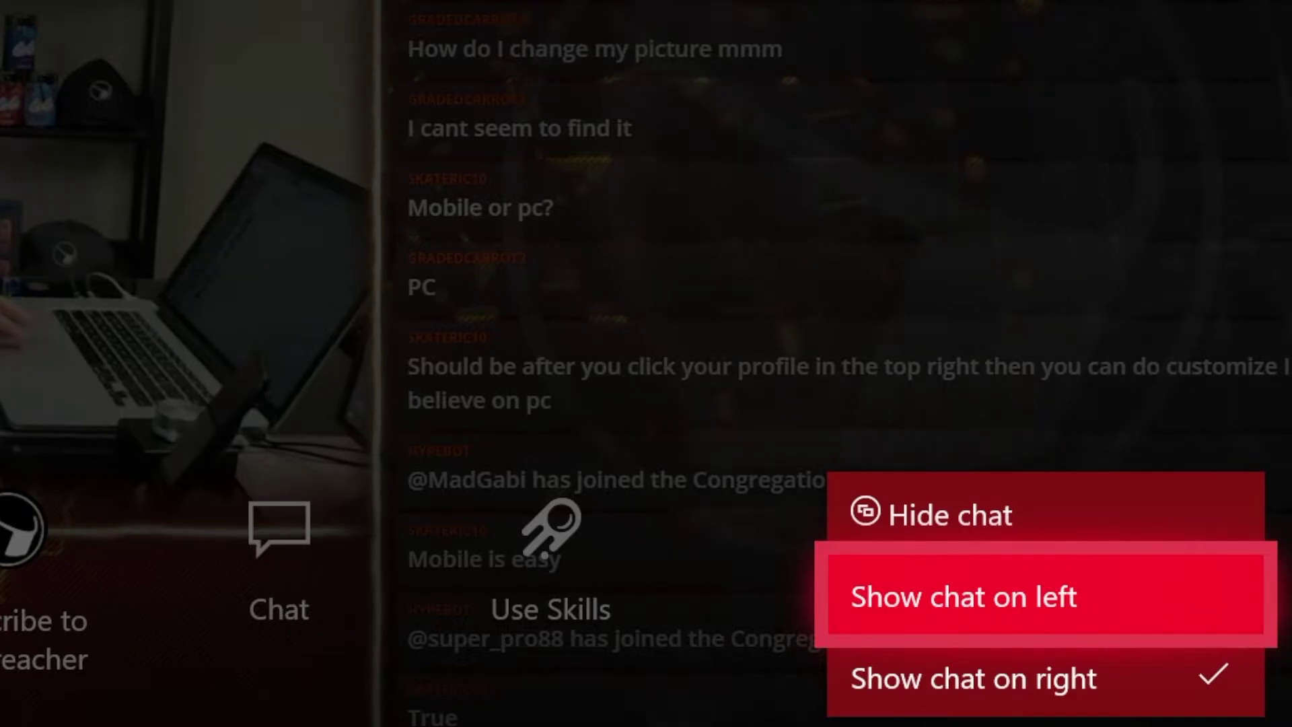
key("Escape")
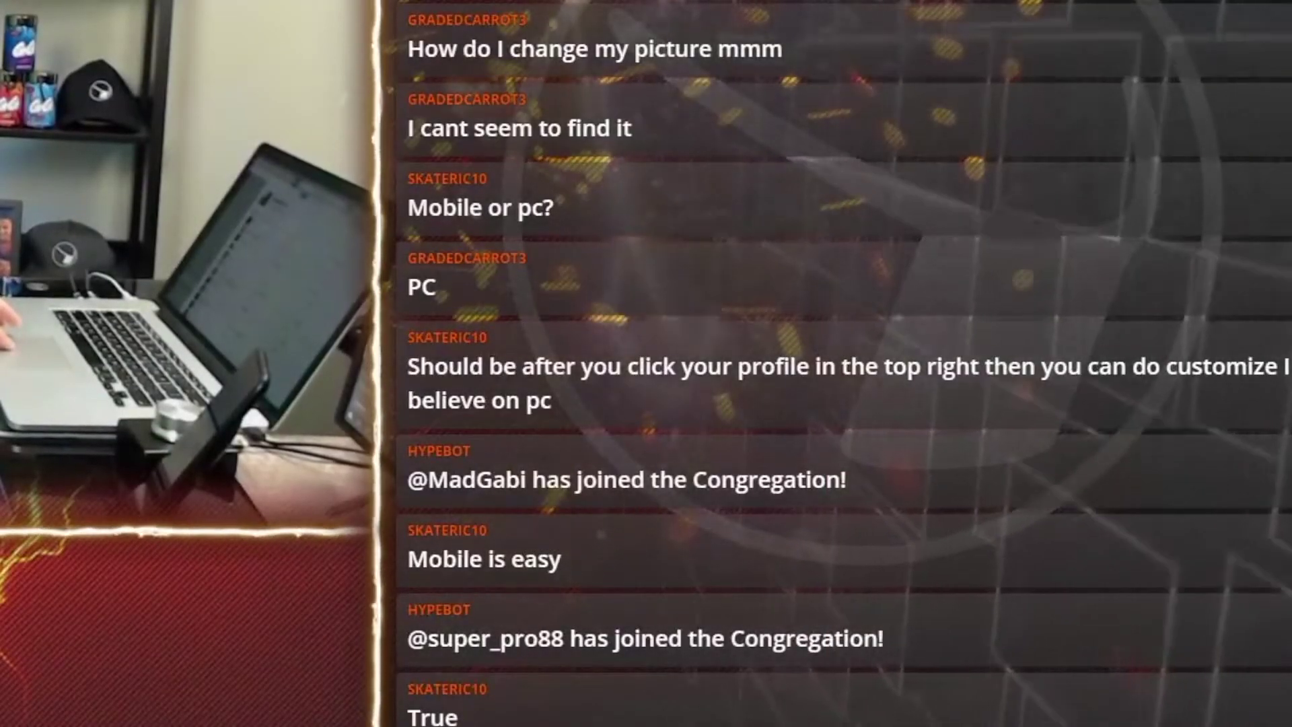
key("Right")
key("Right")
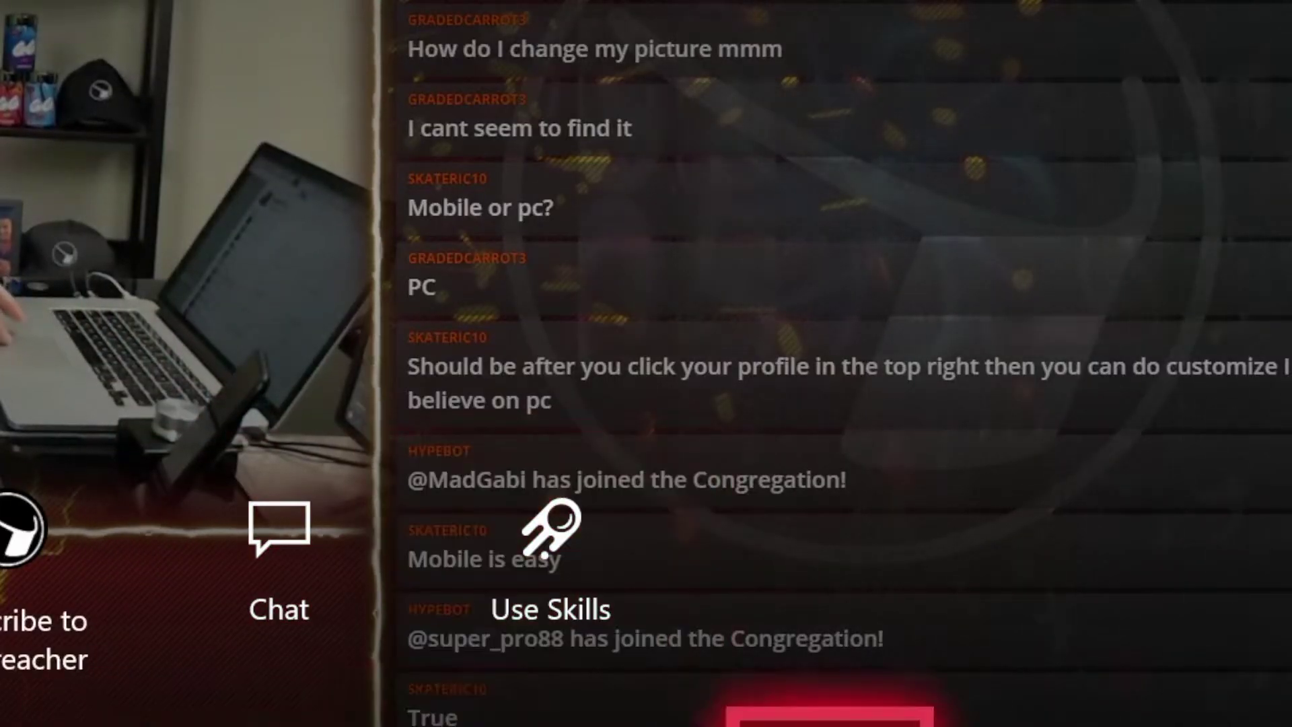
key("Return")
key("Down")
key("Down")
key("Return")
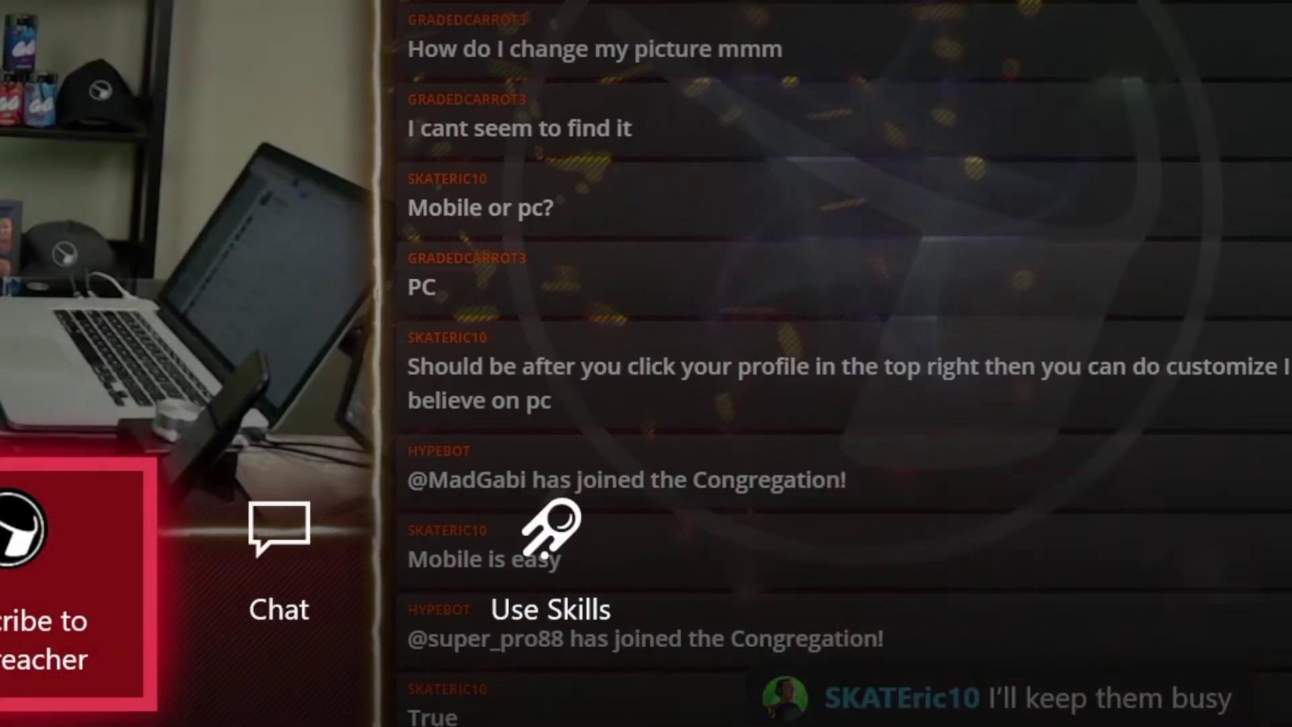
Step: Back out of the stream and the Mixer page to Home
key("Escape")
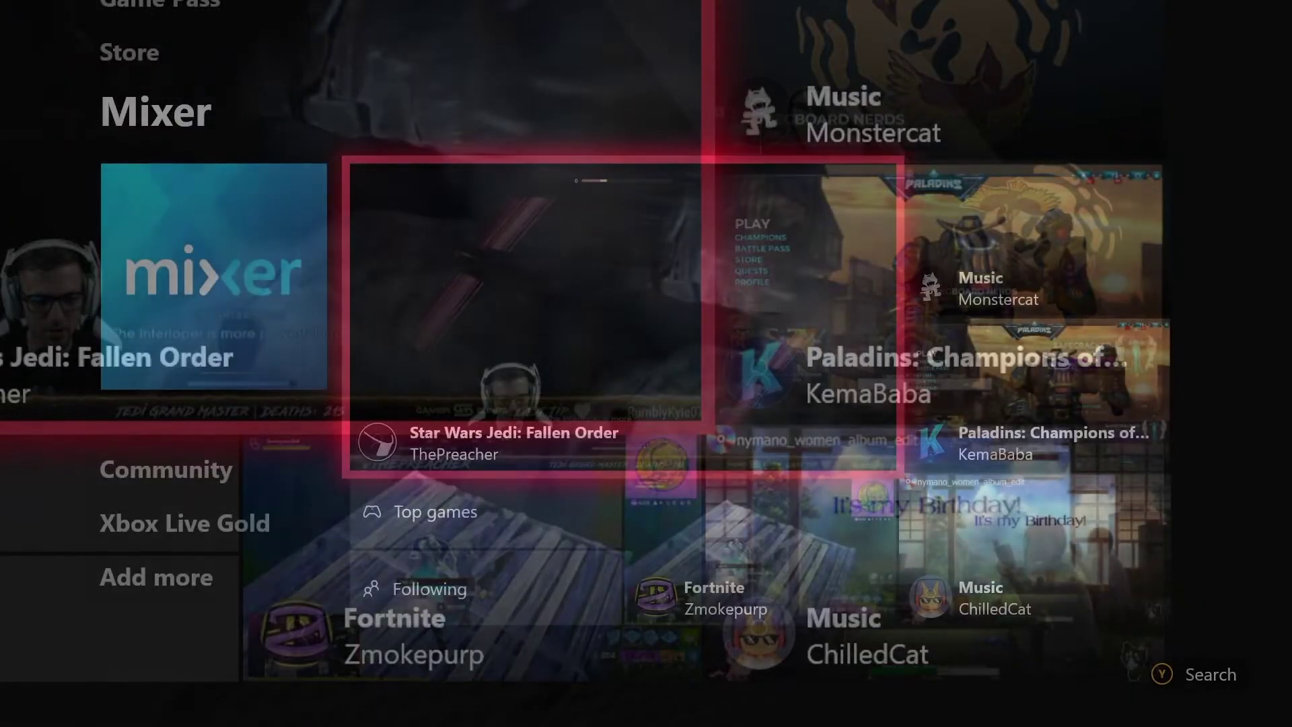
key("Escape")
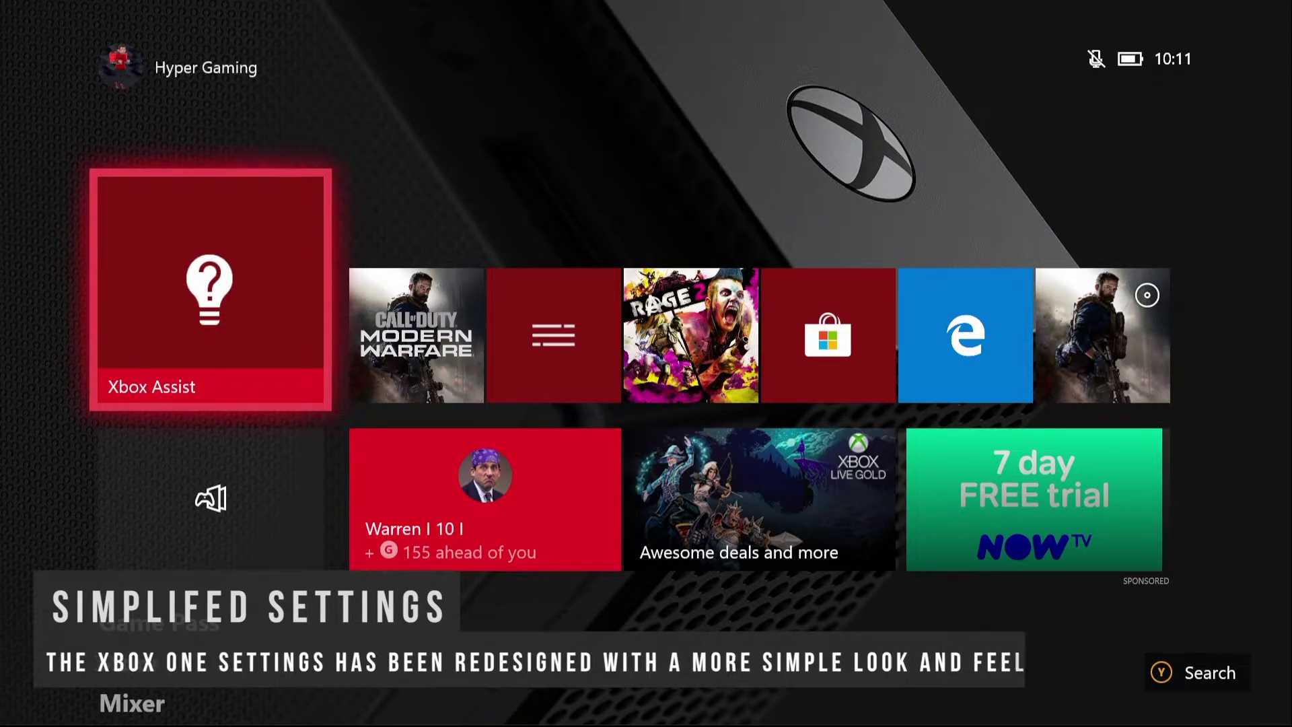
Step: Open console Settings from the guide and step through General, Account, System, Preferences and Devices & streaming
key("super")
key("Right")
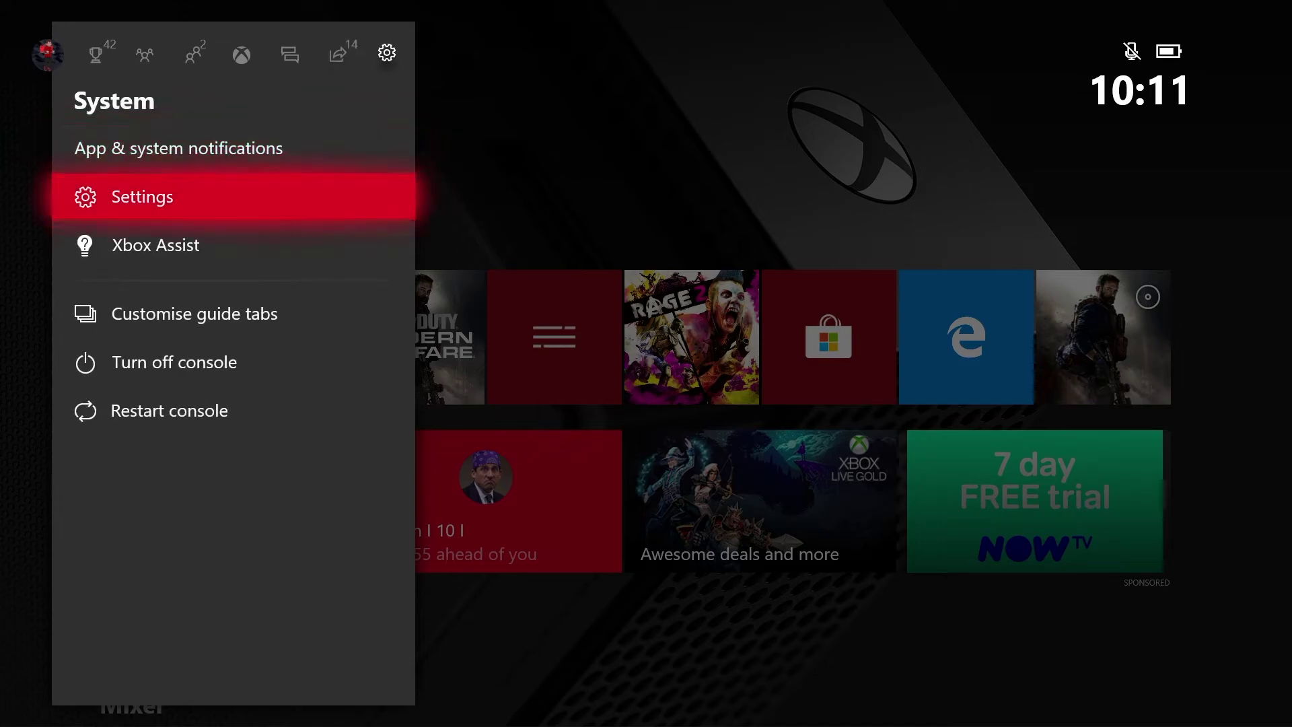
key("Return")
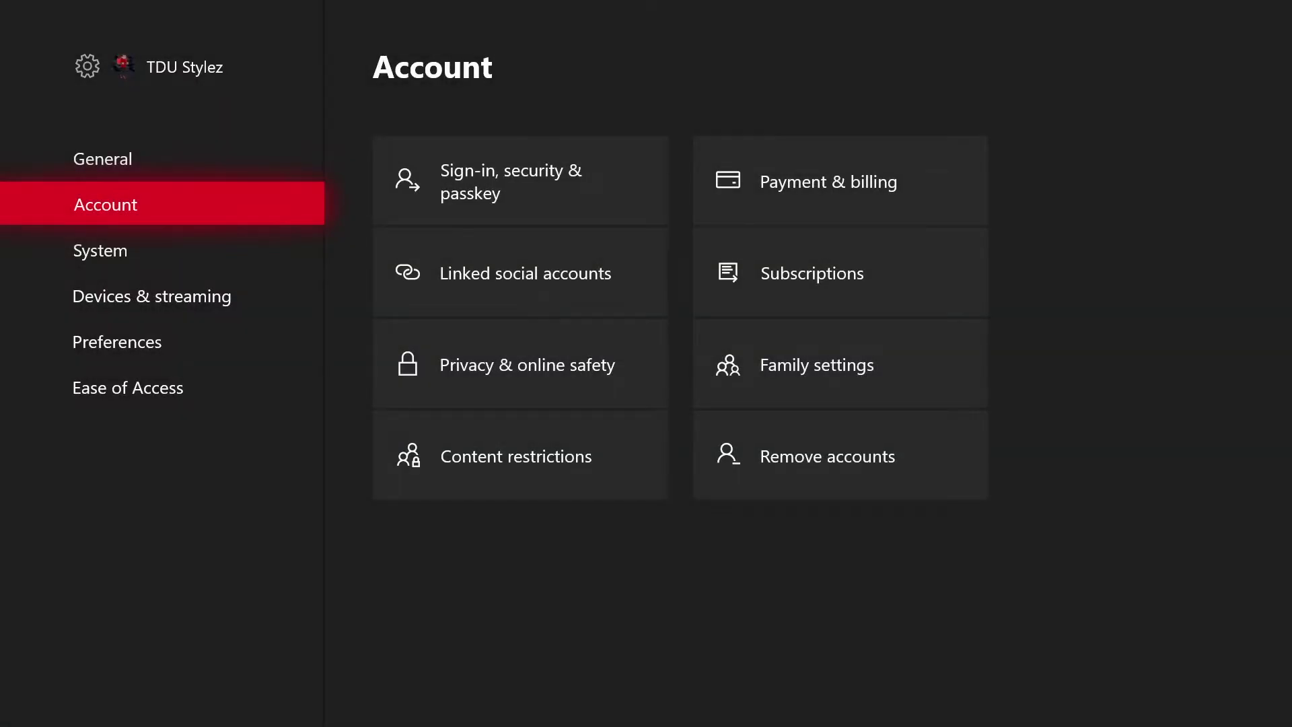
key("Up")
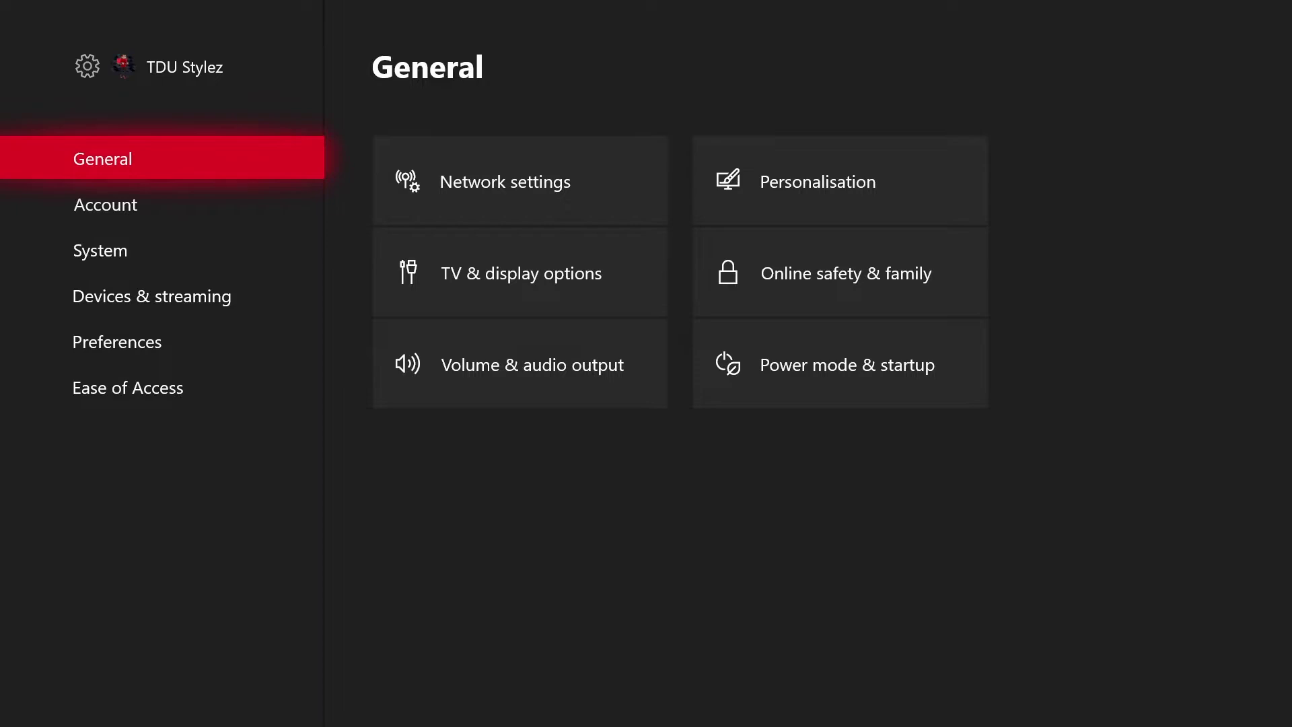
key("Down")
key("Down")
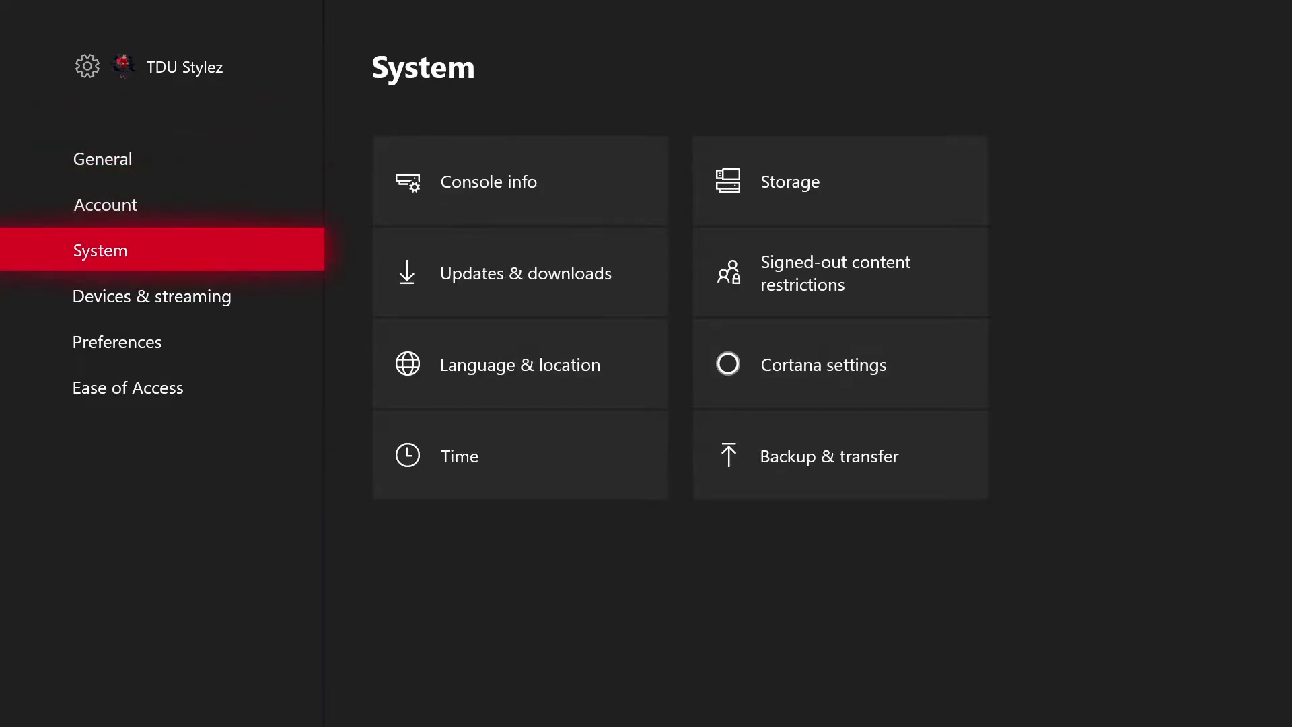
key("Down")
key("Down")
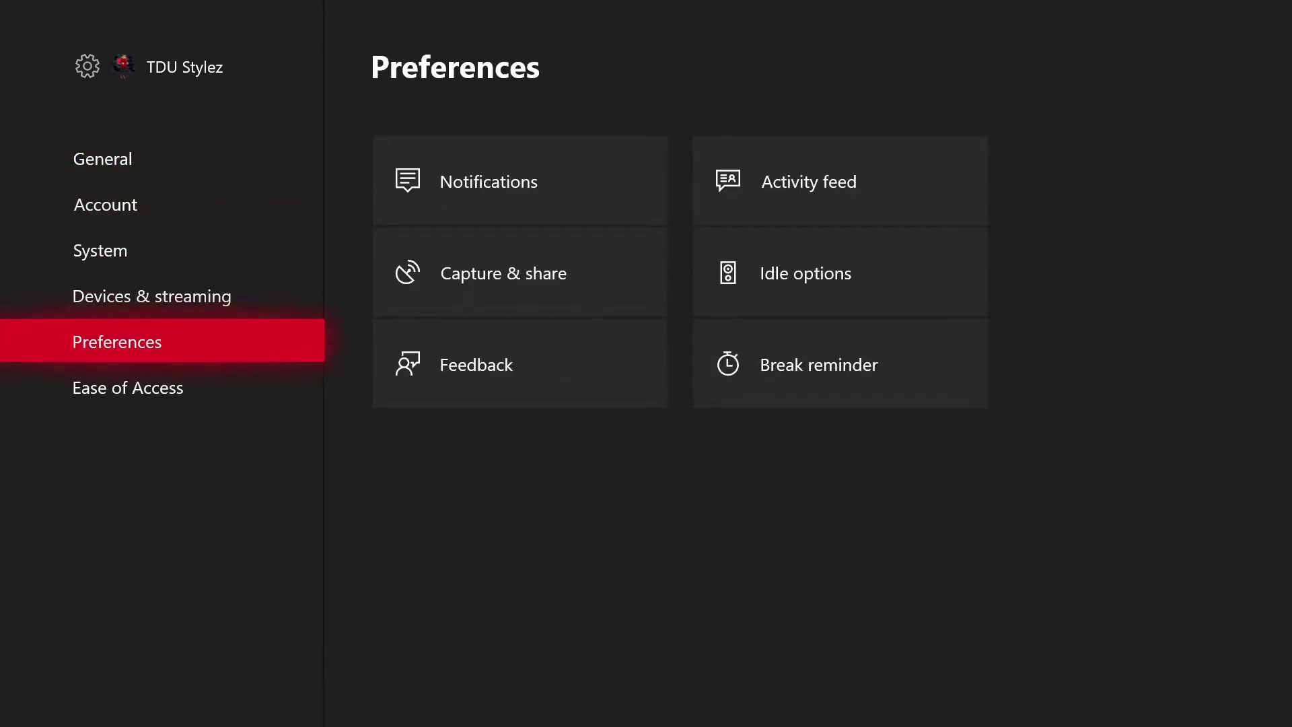
key("Down")
key("Up")
key("Up")
key("Up")
key("Up")
key("Up")
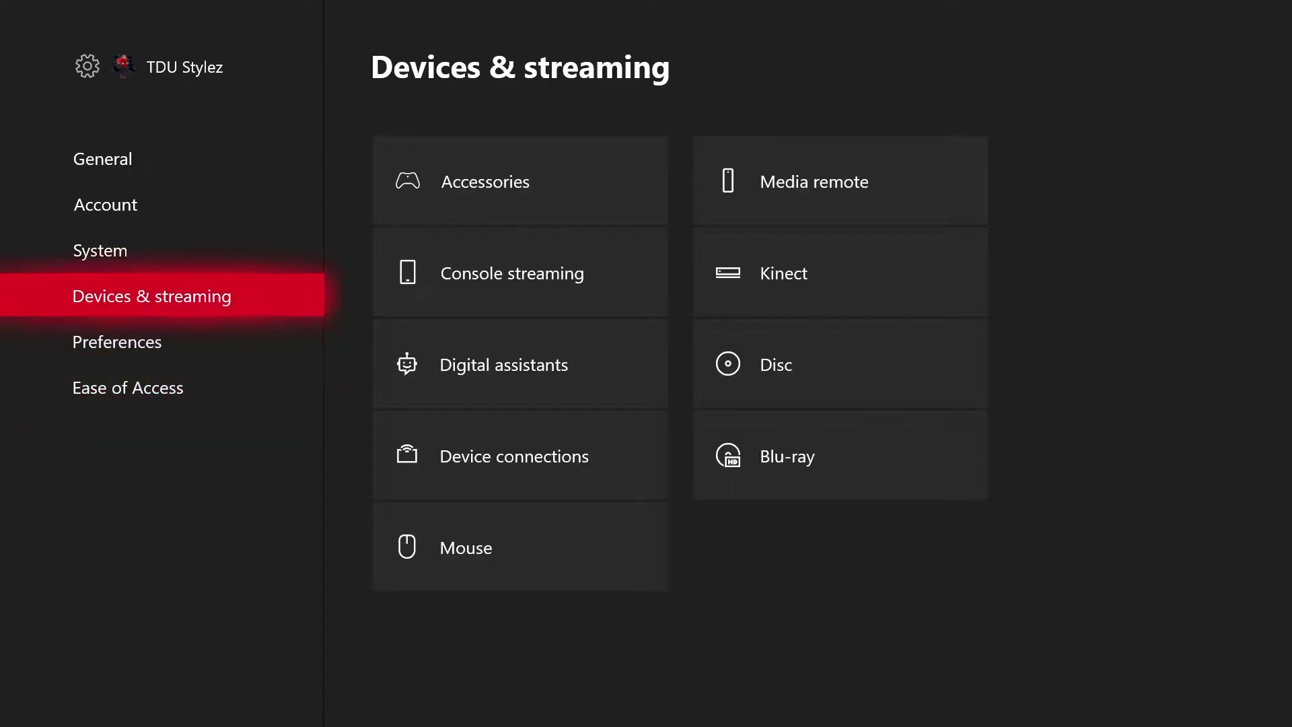